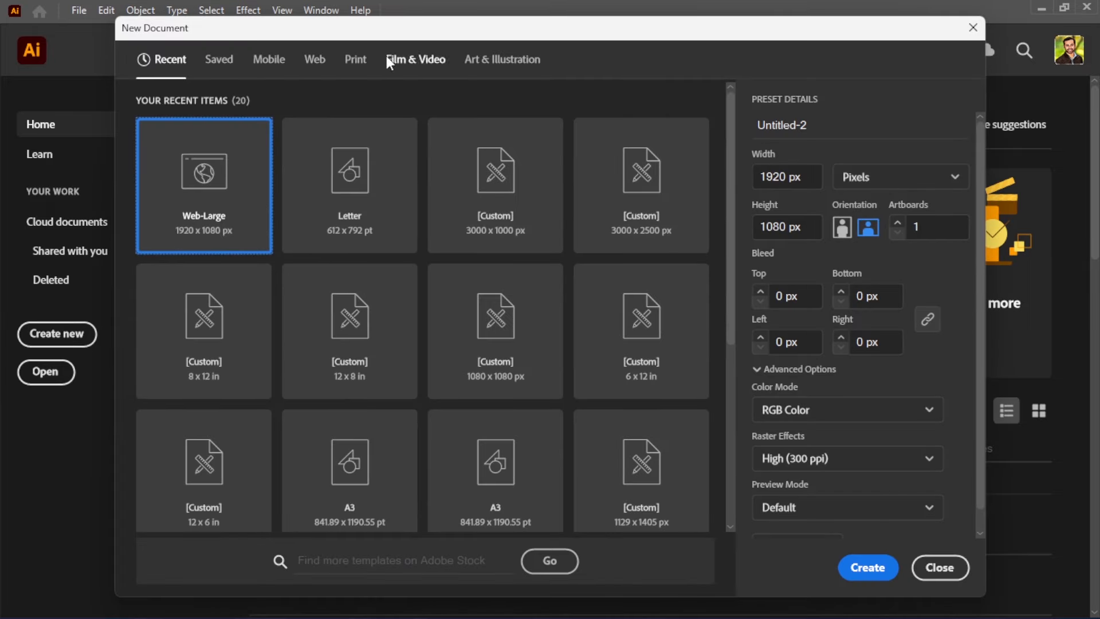
Create a new document from the Web-Large 1920 x 1080 px preset with High (300 ppi) raster effects
click(314, 59)
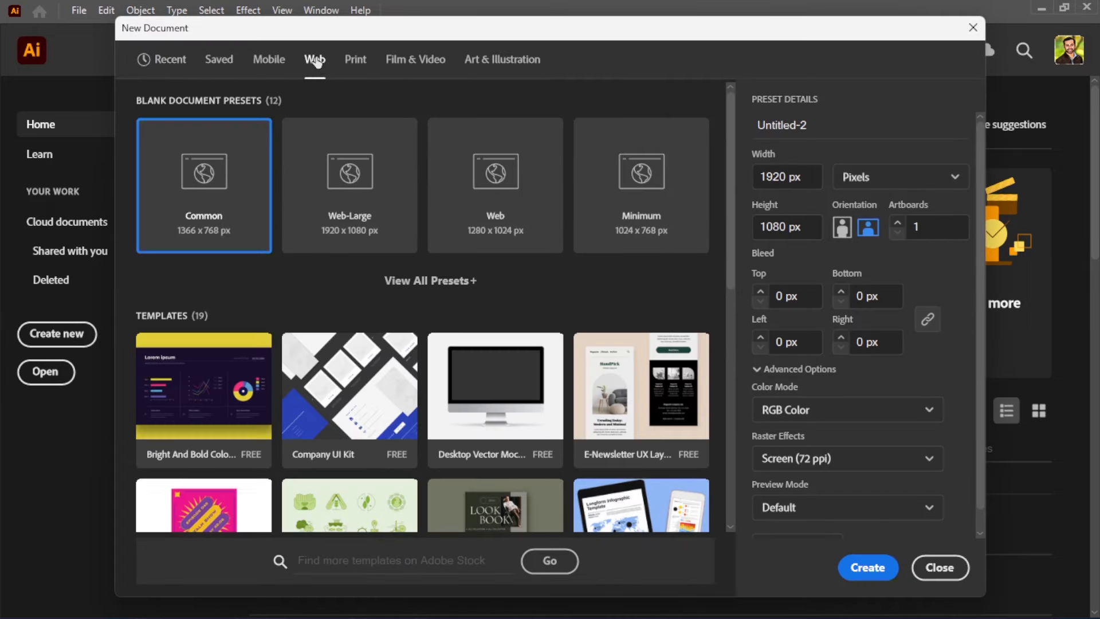
click(380, 167)
click(853, 459)
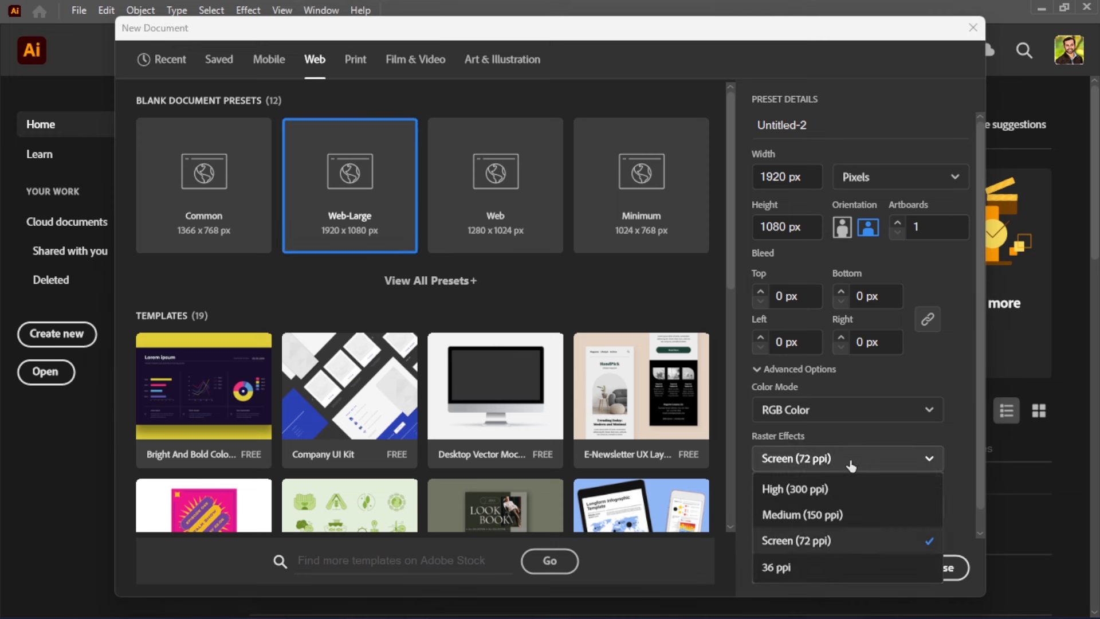
click(840, 484)
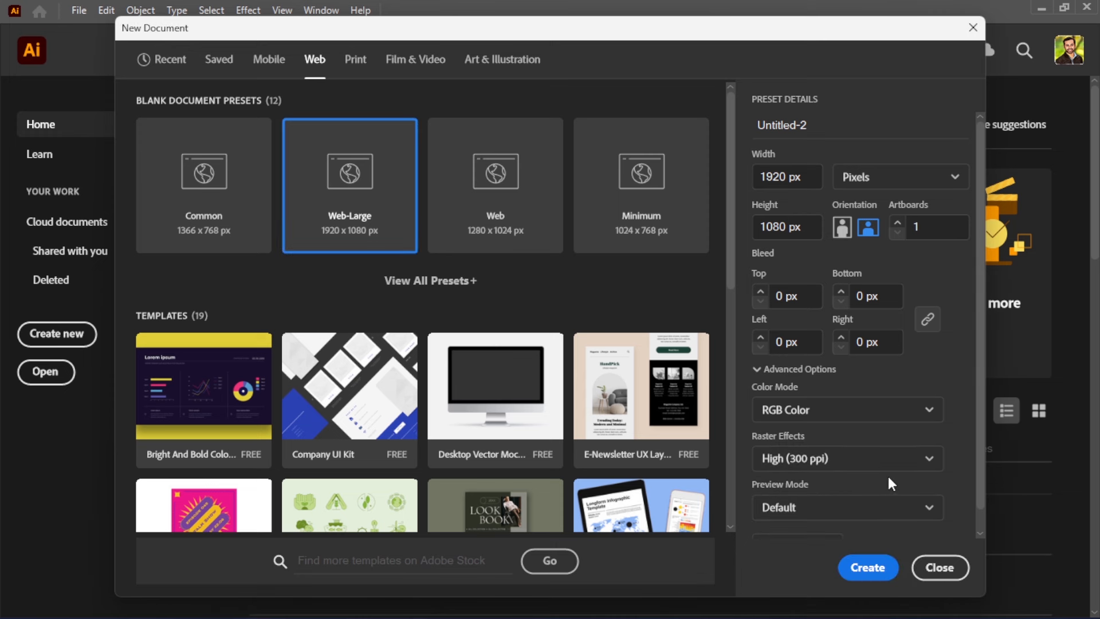
click(868, 569)
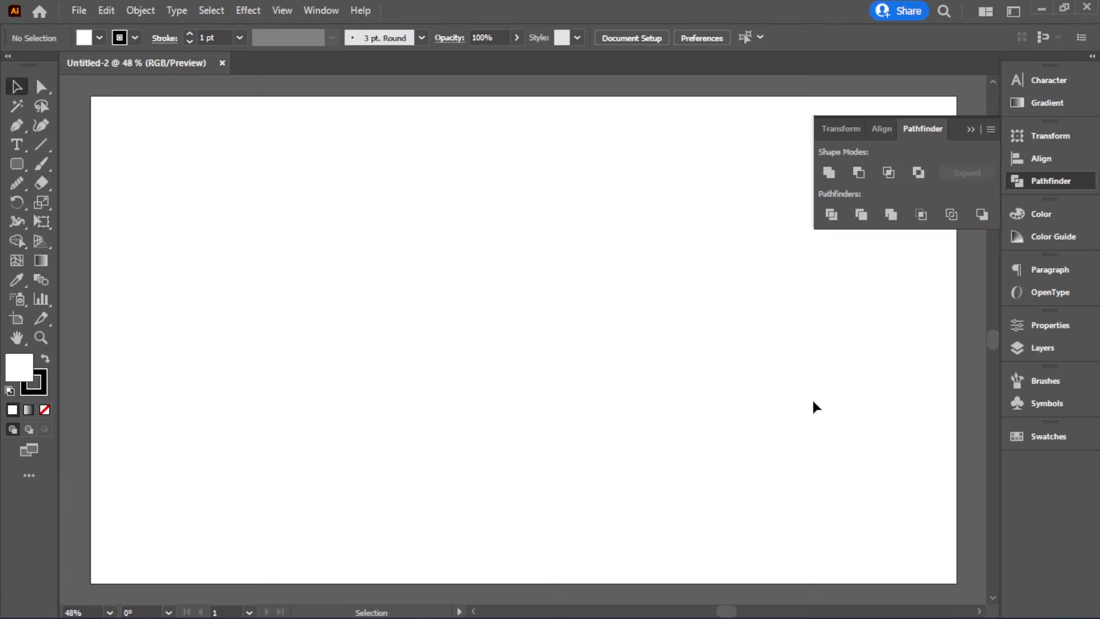
click(972, 130)
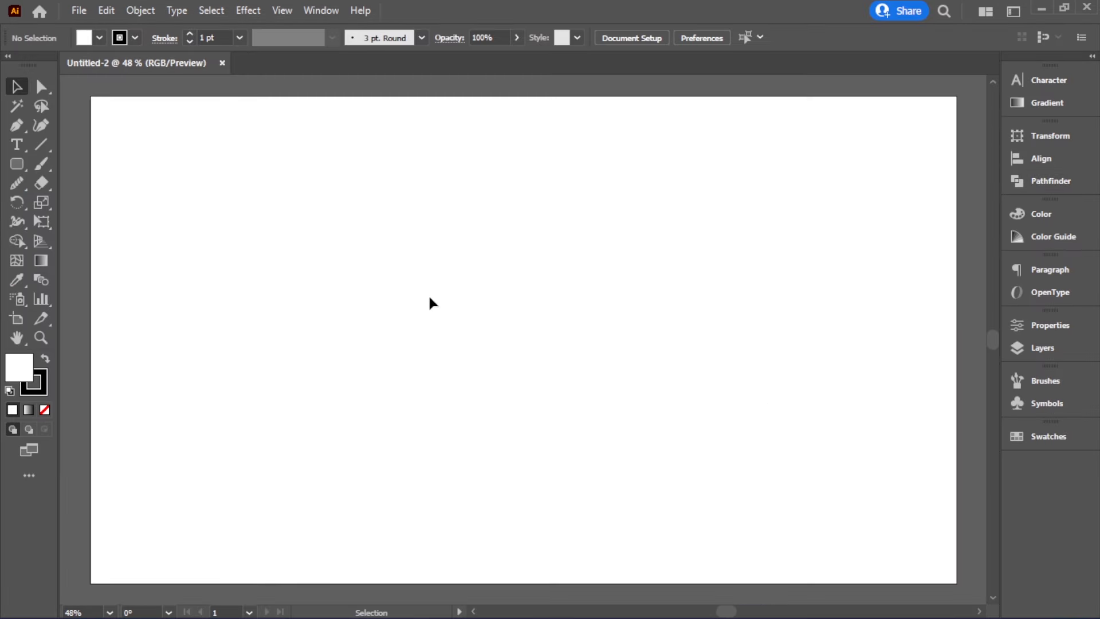
Set the default fill to none and the stroke weight to 40 pt
click(45, 410)
click(239, 38)
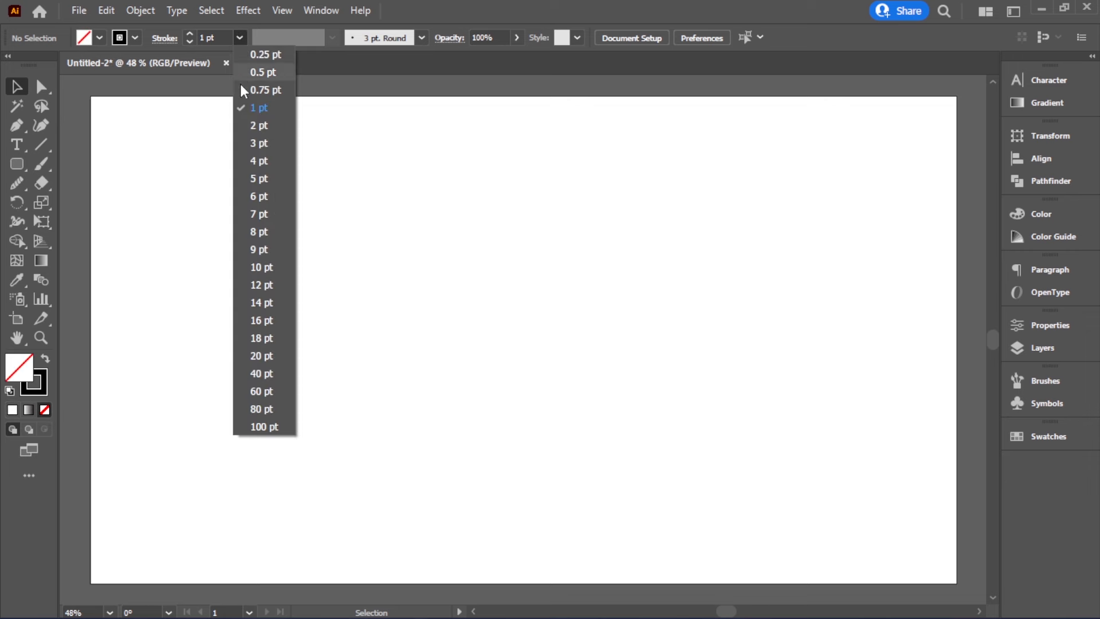
click(266, 374)
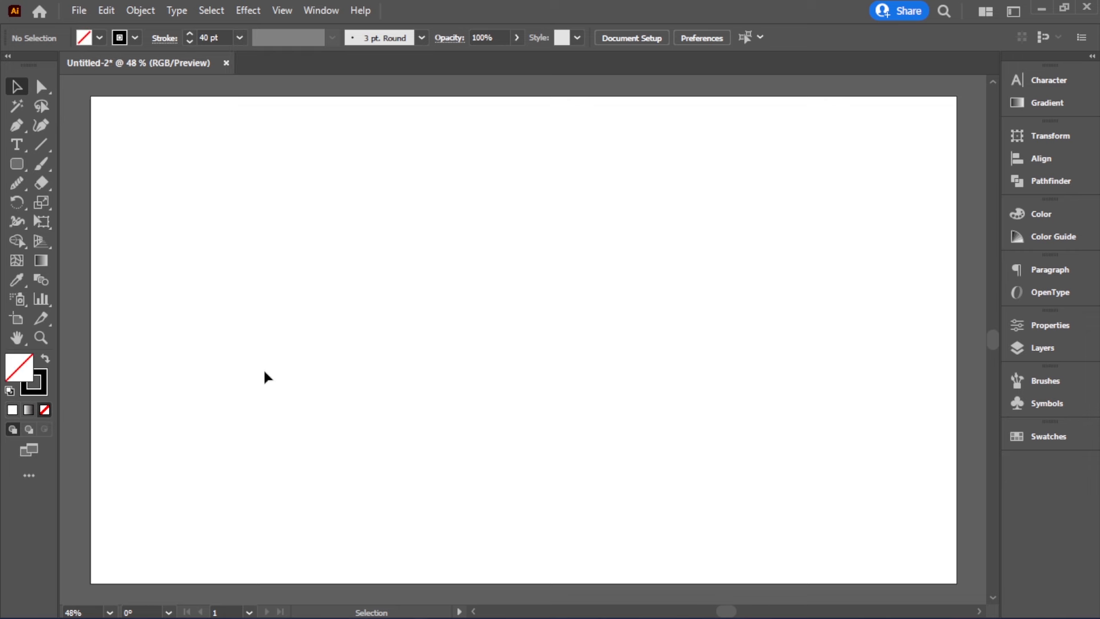
Draw a rounded rectangle 150 px wide and 600 px high with a 100 px corner radius, left of the artboard's center
click(17, 164)
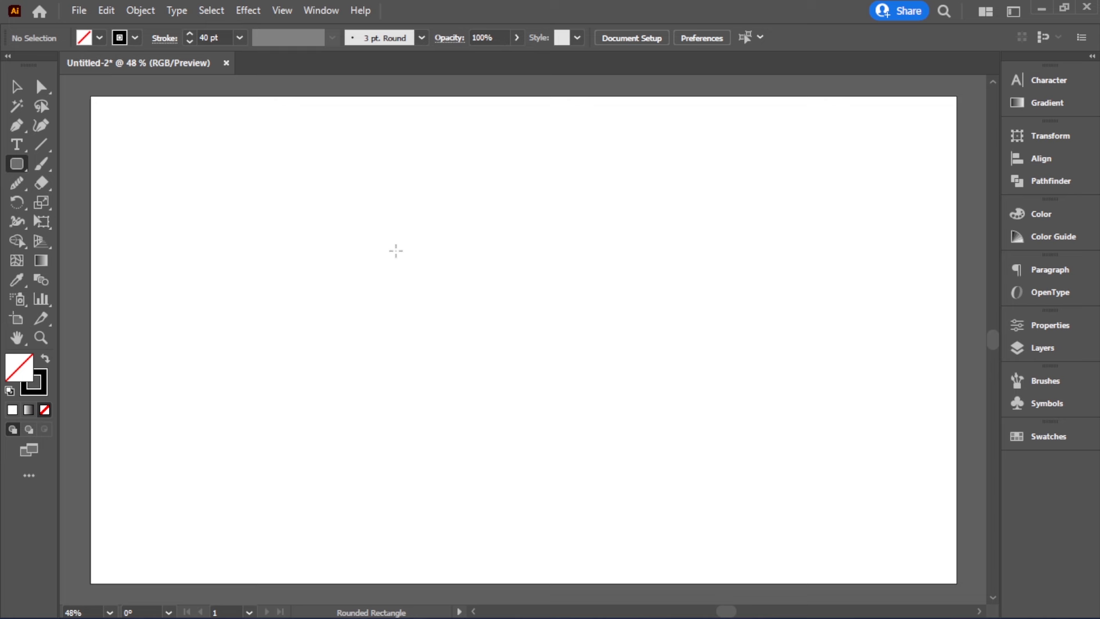
click(396, 251)
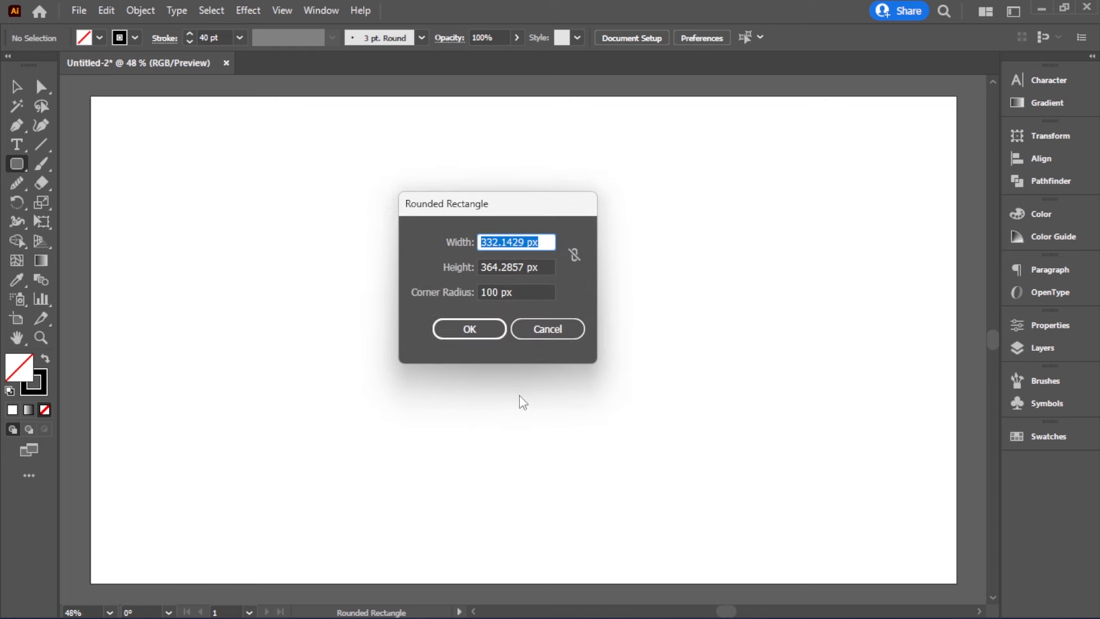
text(150)
key(Tab)
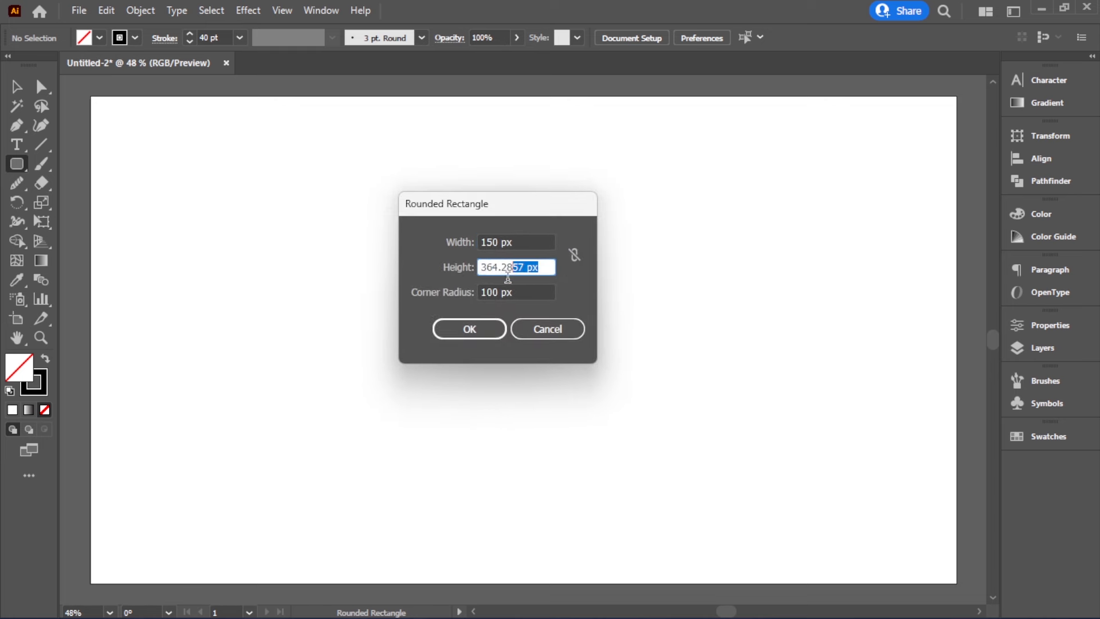
text(600)
click(498, 328)
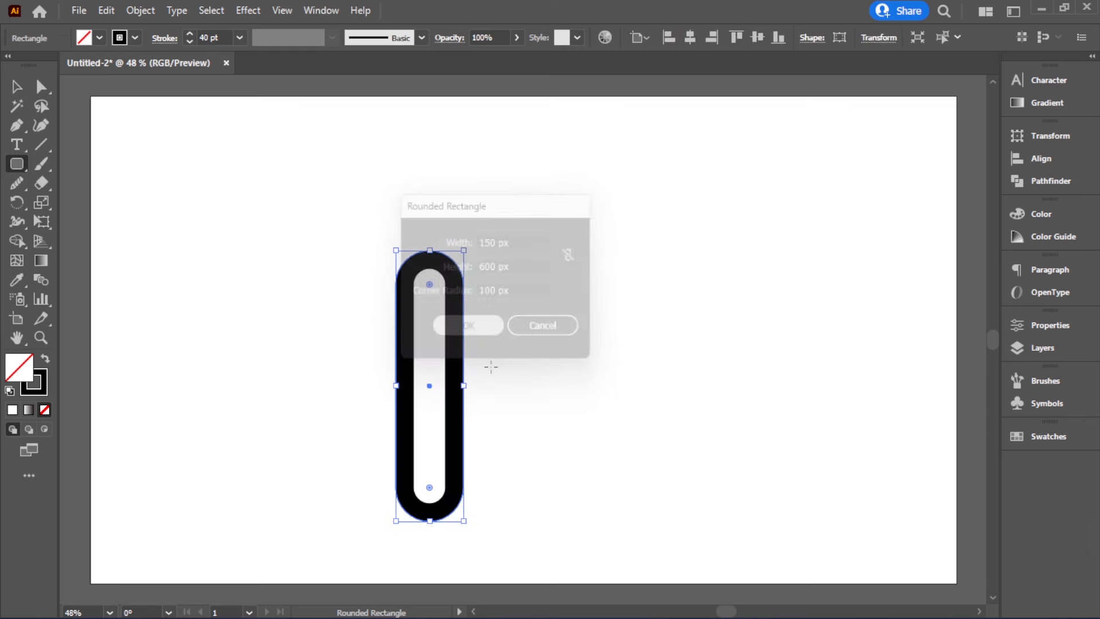
Center the rounded rectangle vertically on the artboard and outline its stroke
click(17, 86)
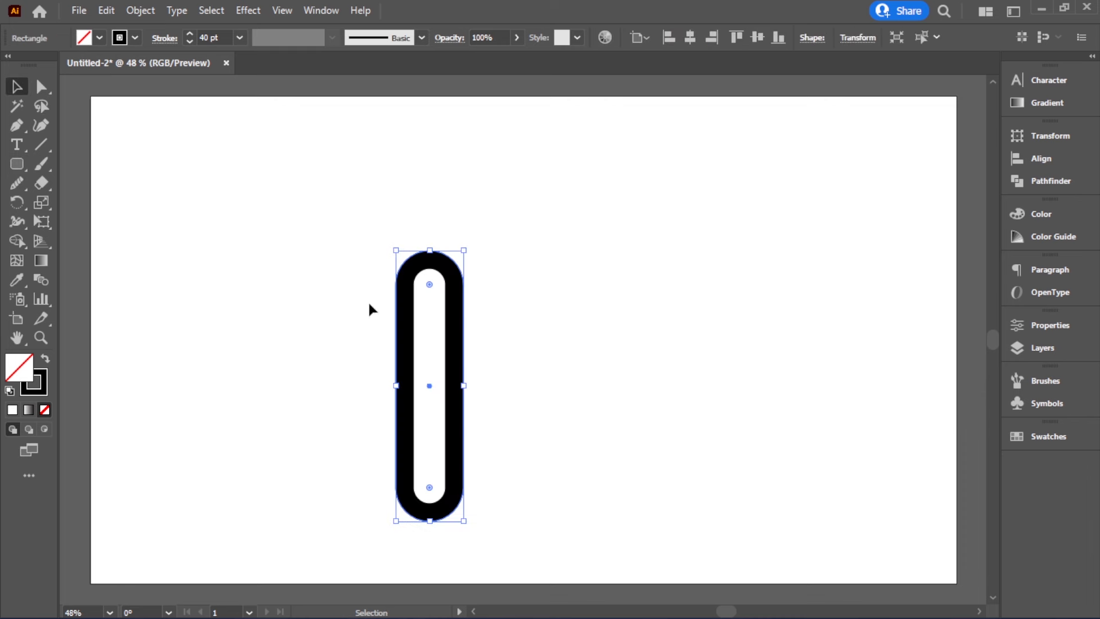
click(755, 36)
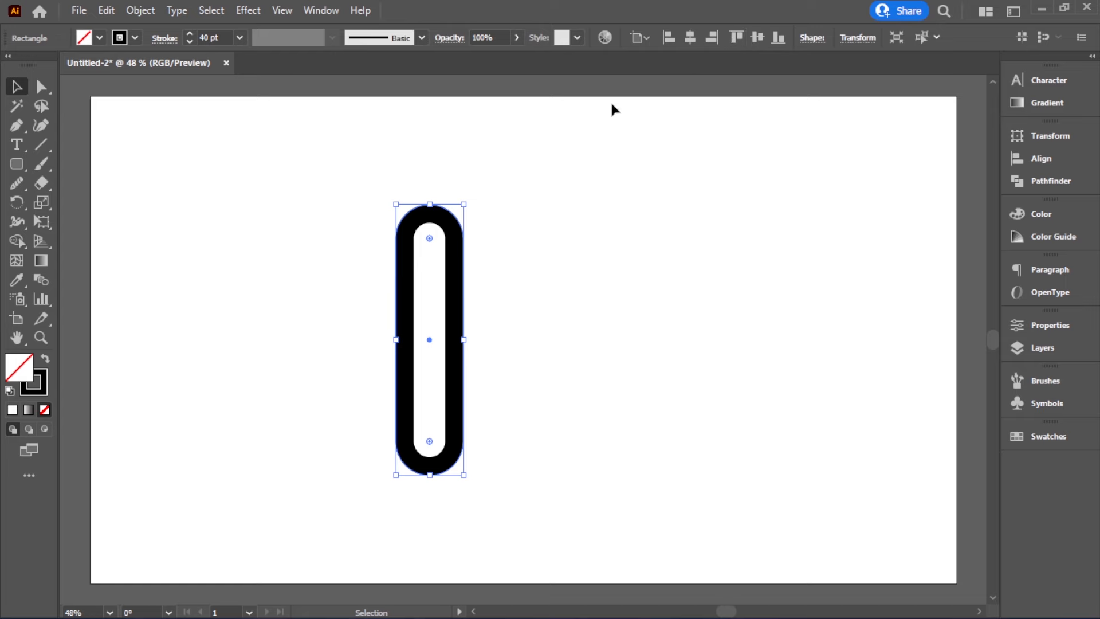
click(139, 11)
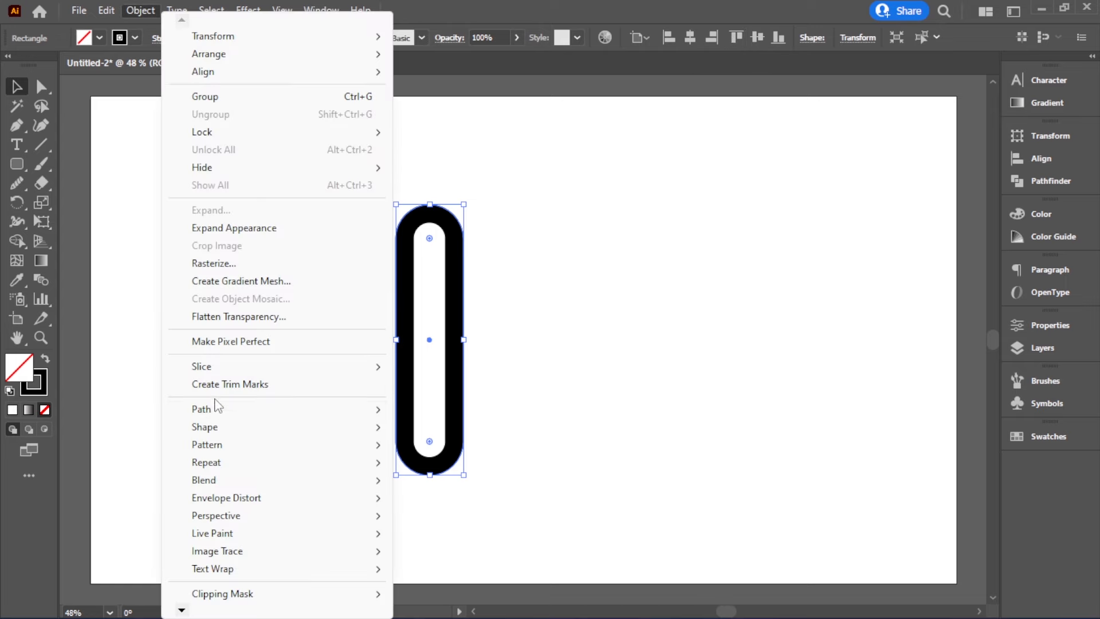
mouse_move(215, 408)
click(482, 245)
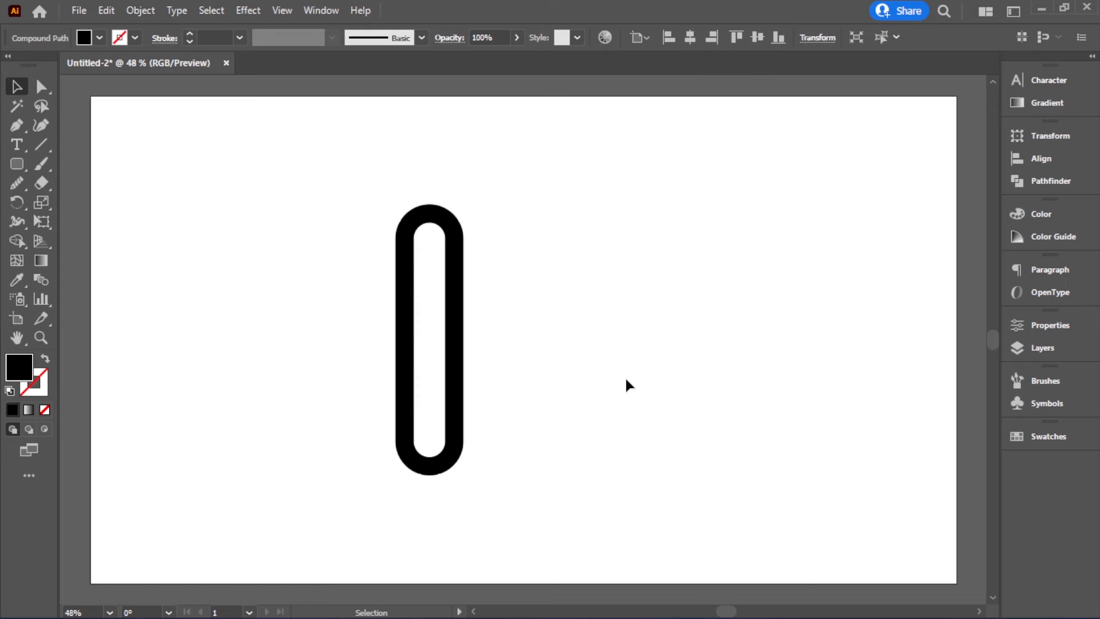
click(623, 379)
Duplicate the outlined shape horizontally to its right with a narrow gap, so the pair spans about 357 px
key(alt)
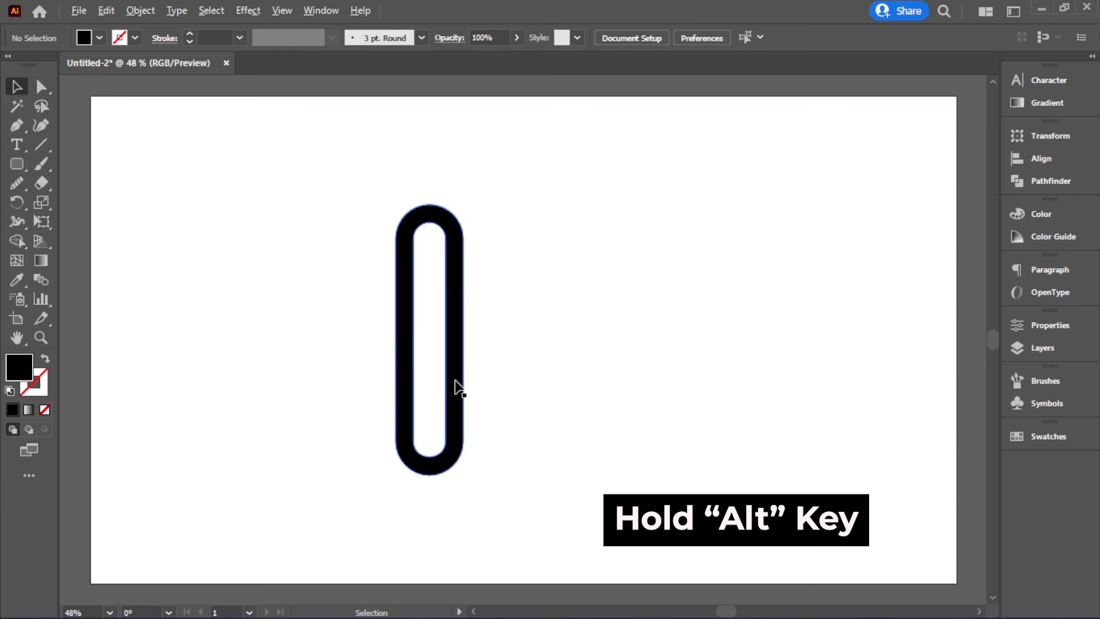
drag(457, 385, 552, 385)
click(719, 422)
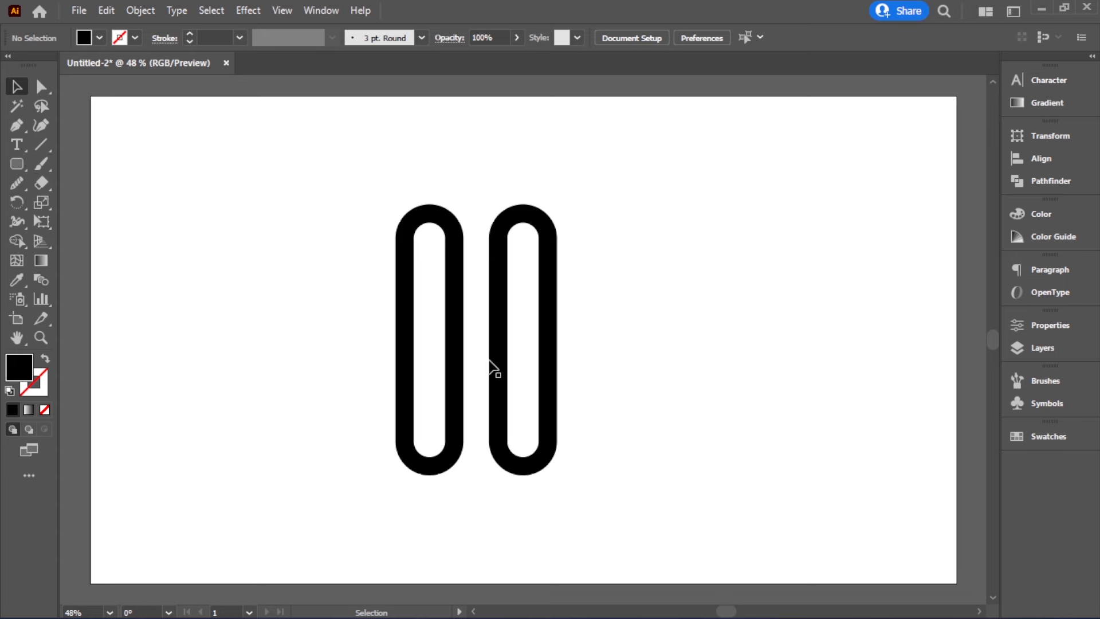
Group the two outlined rounded shapes
drag(320, 223, 691, 327)
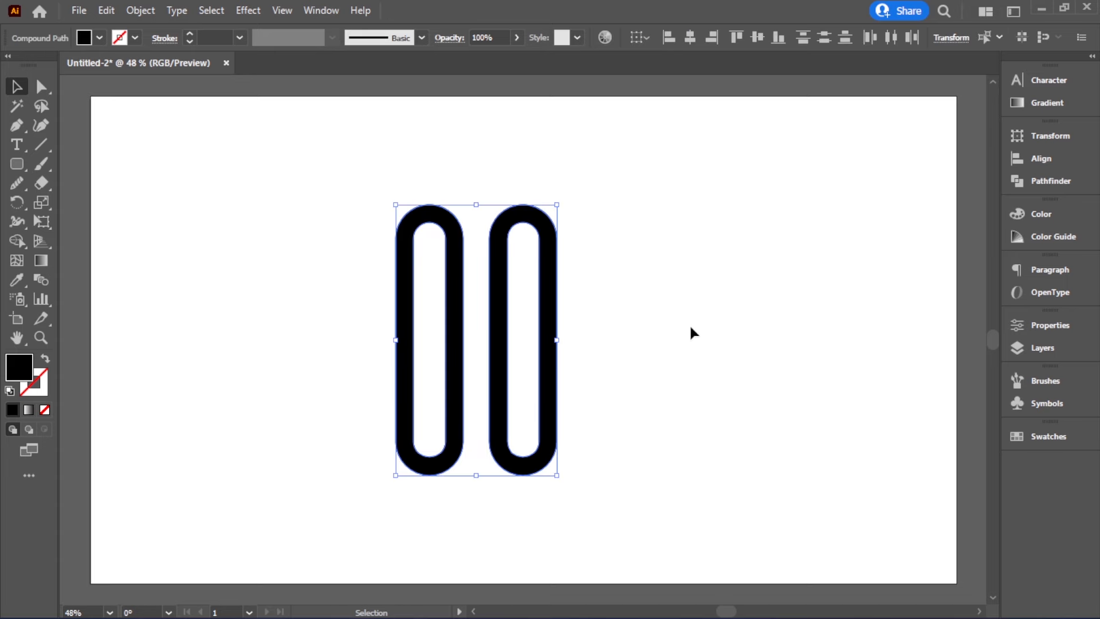
click(148, 15)
click(201, 99)
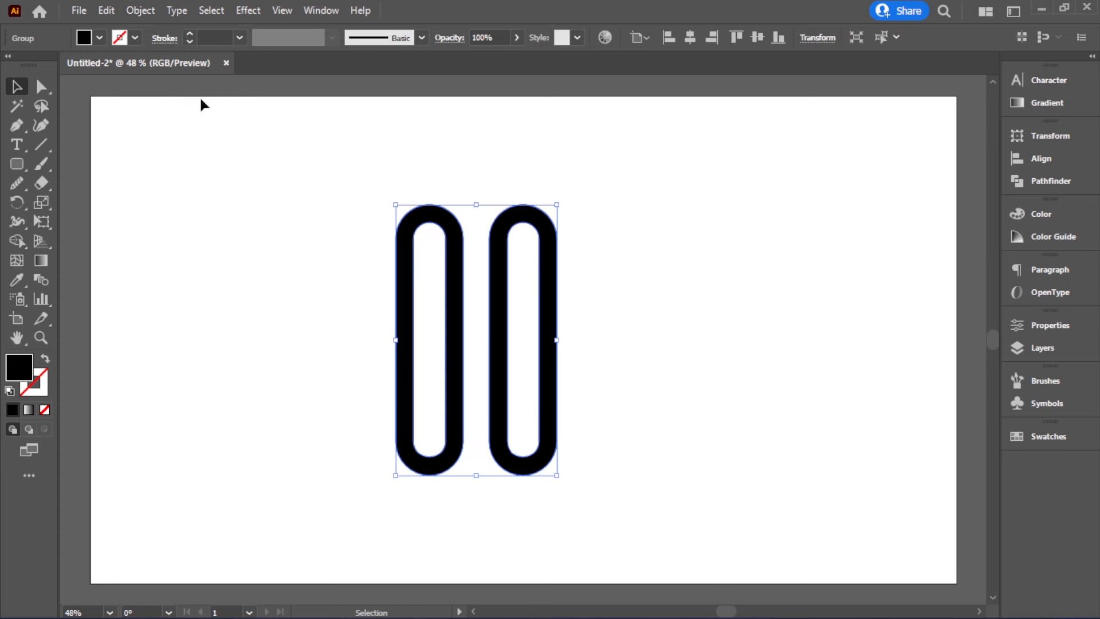
Copy the group and paste the duplicate in front, exactly over the original
click(106, 11)
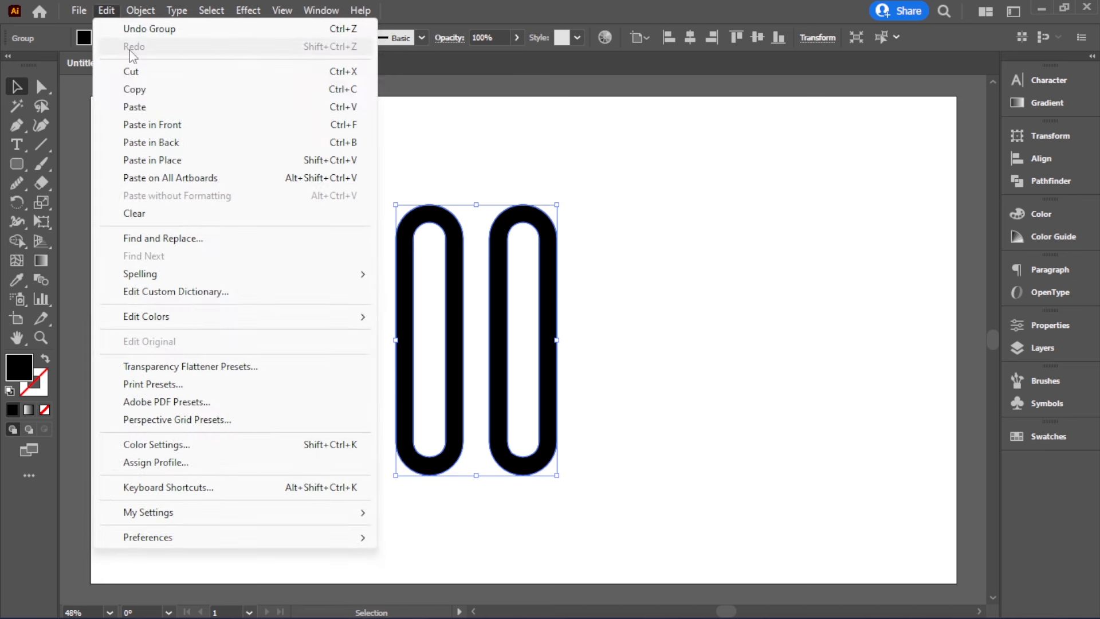
click(144, 89)
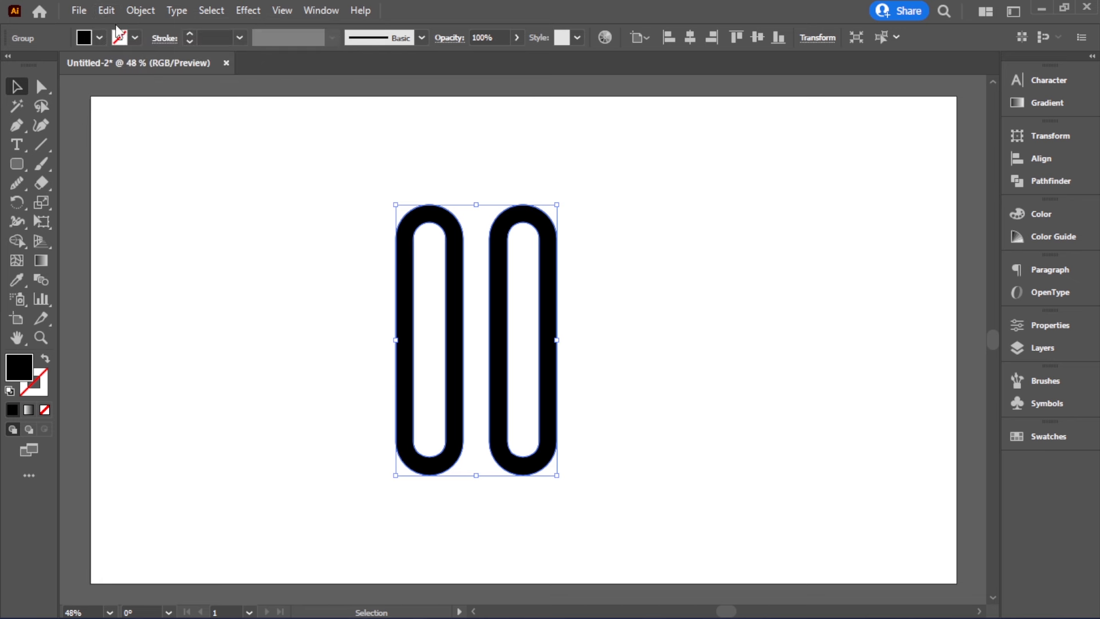
click(106, 11)
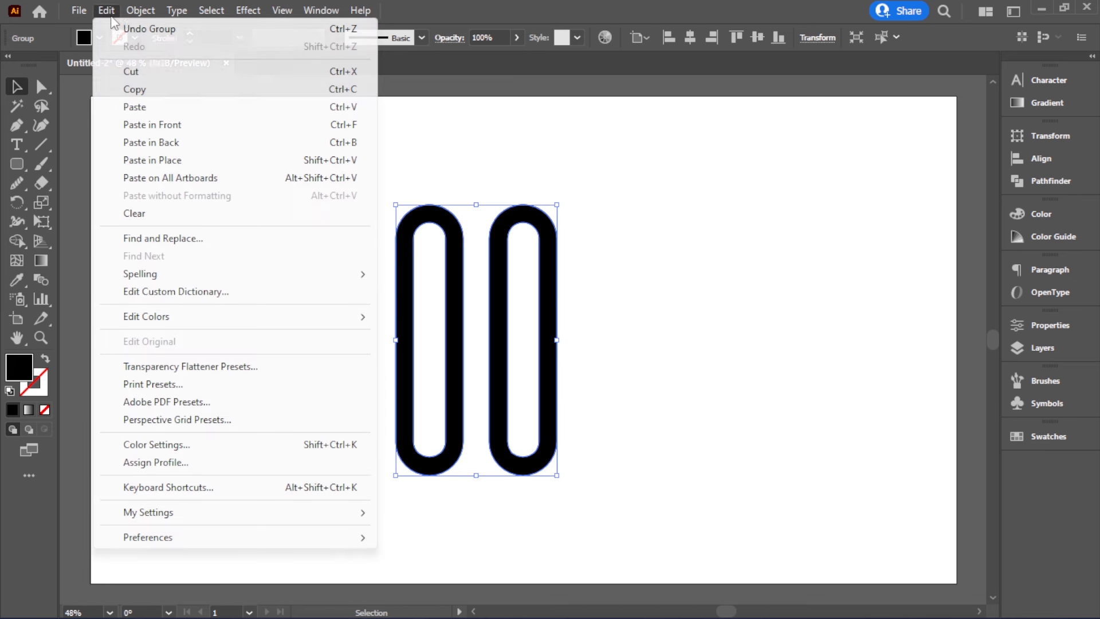
click(167, 125)
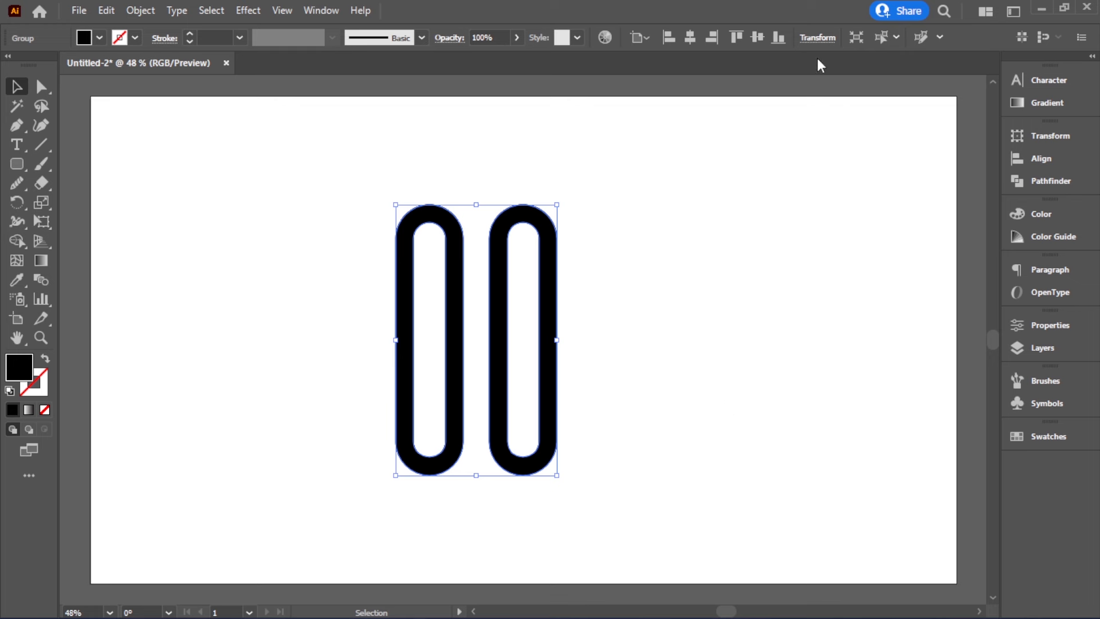
Rotate the pasted group by 45° using the Transform rotation value
click(818, 40)
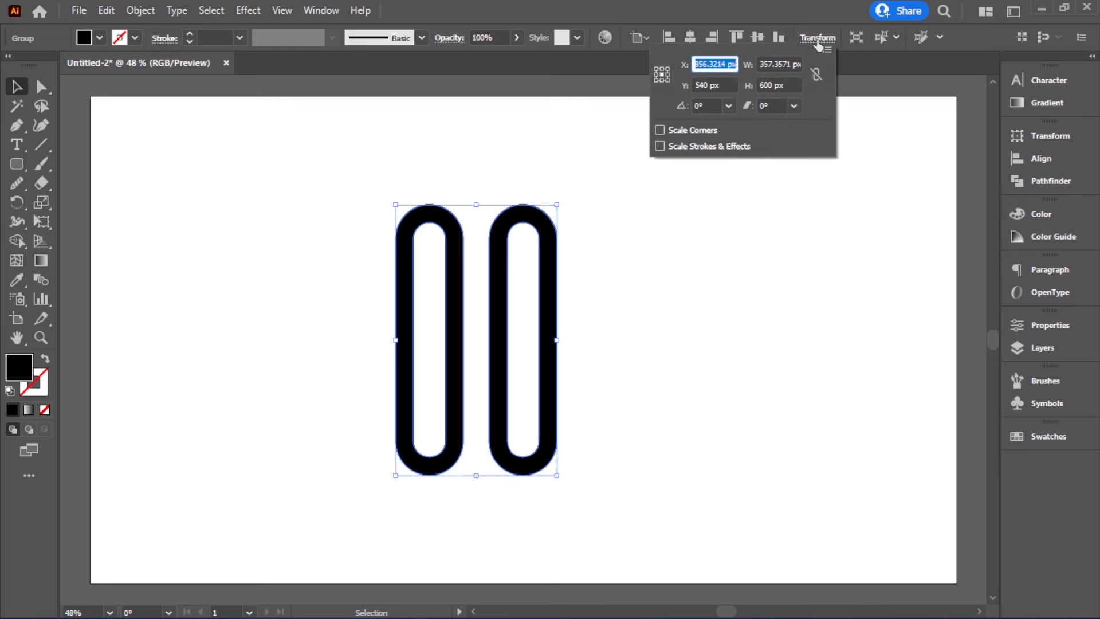
click(719, 107)
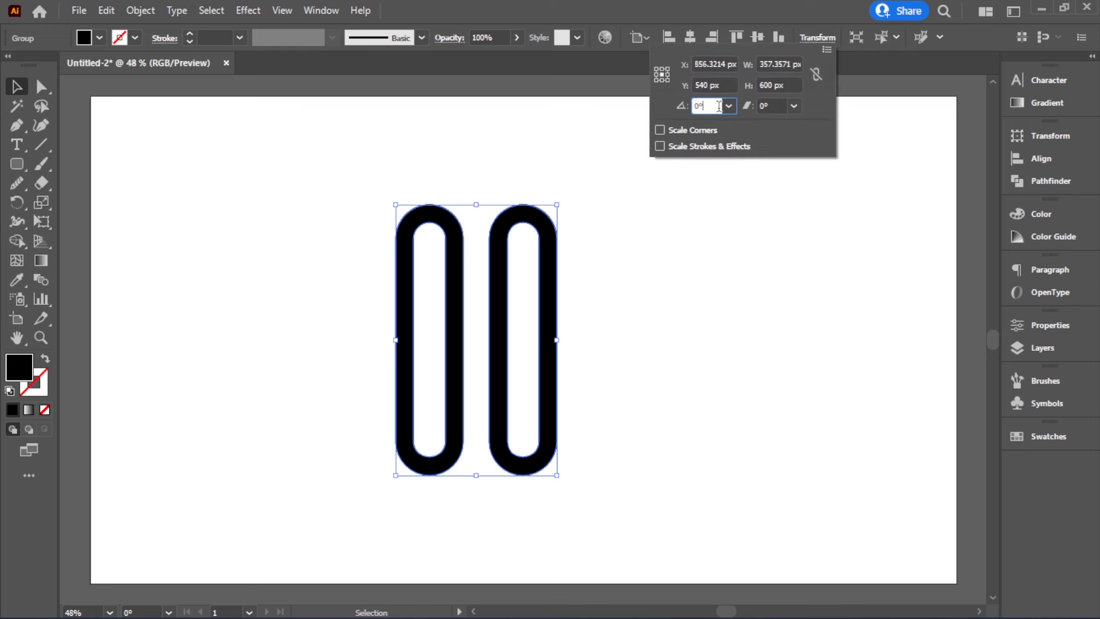
click(1048, 137)
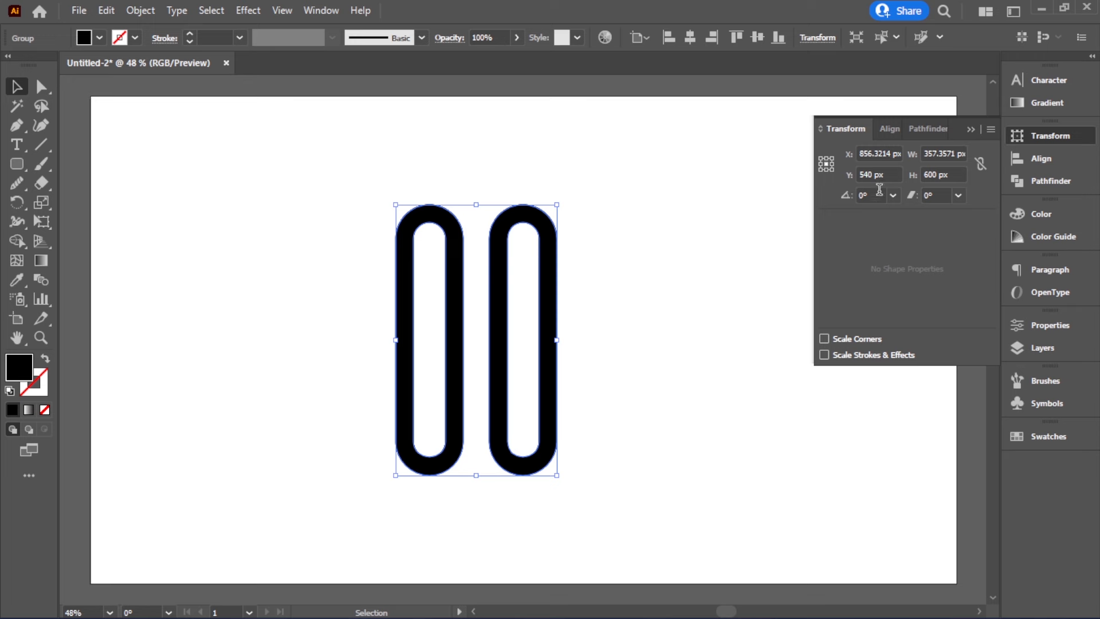
click(872, 194)
click(333, 14)
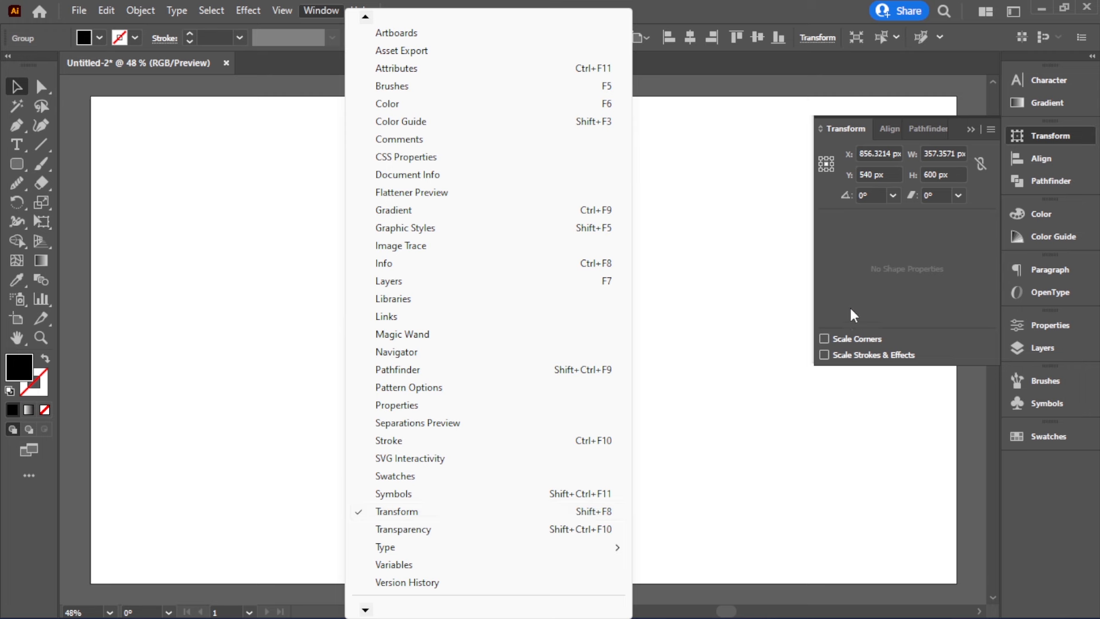
click(876, 196)
drag(877, 196, 832, 197)
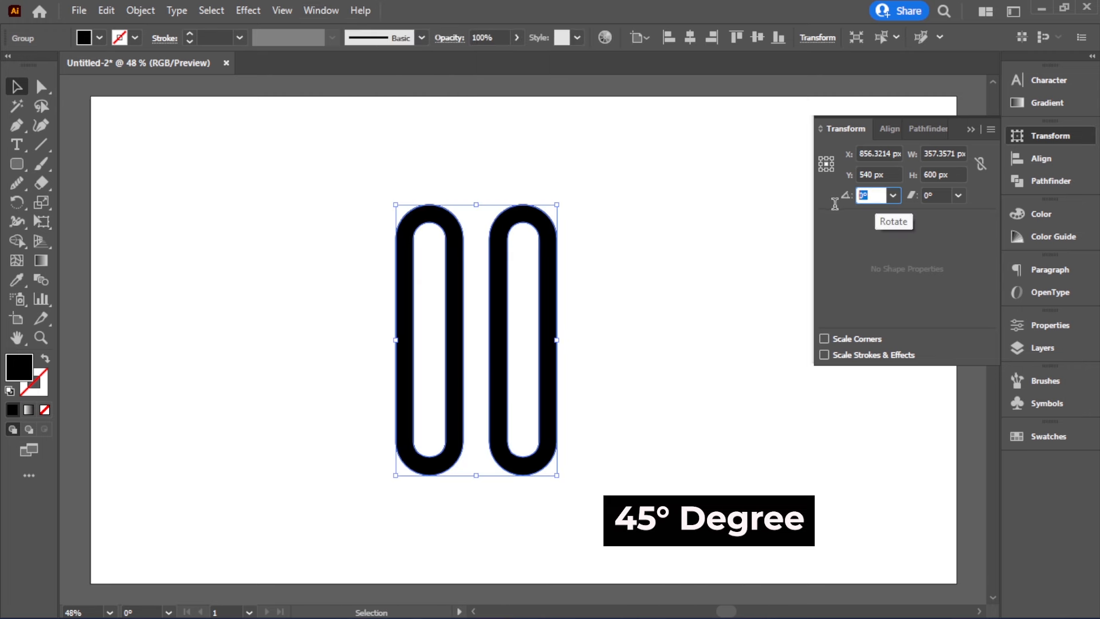
text(4)
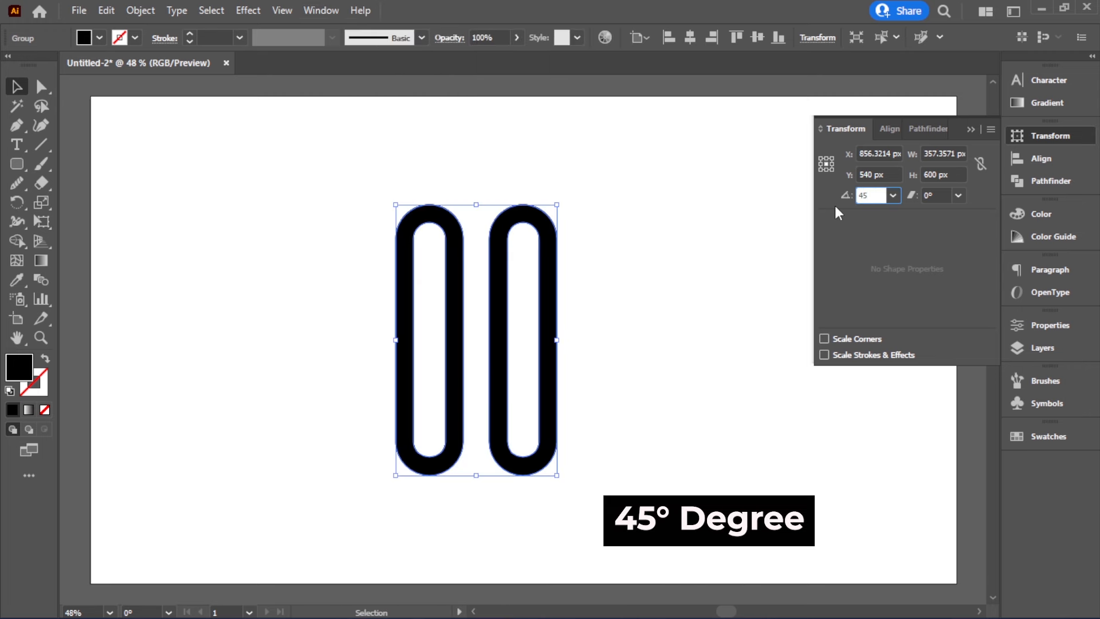
text(5)
key(Return)
click(560, 263)
Rotate the remaining vertical group by 315° so the two groups cross into a lattice
click(548, 265)
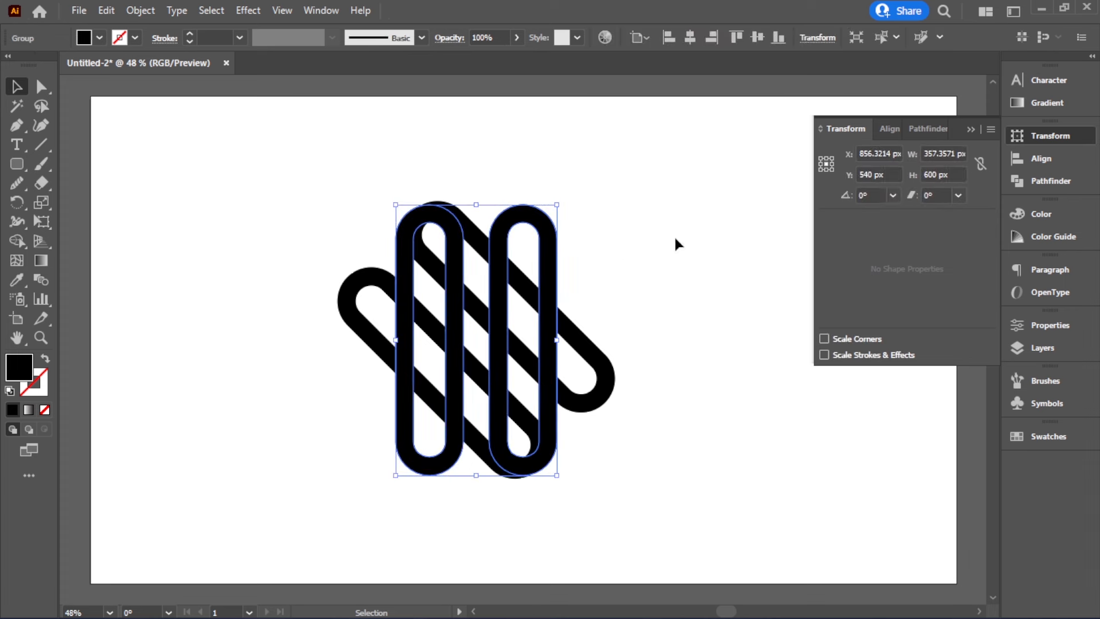
click(880, 196)
drag(880, 196, 849, 215)
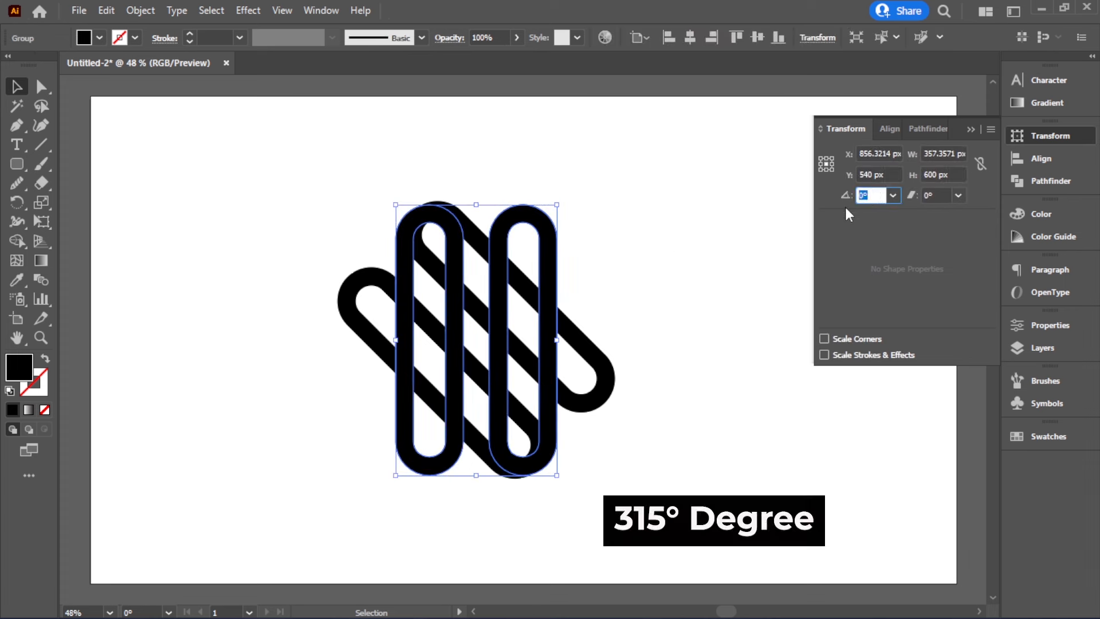
text(315)
key(Return)
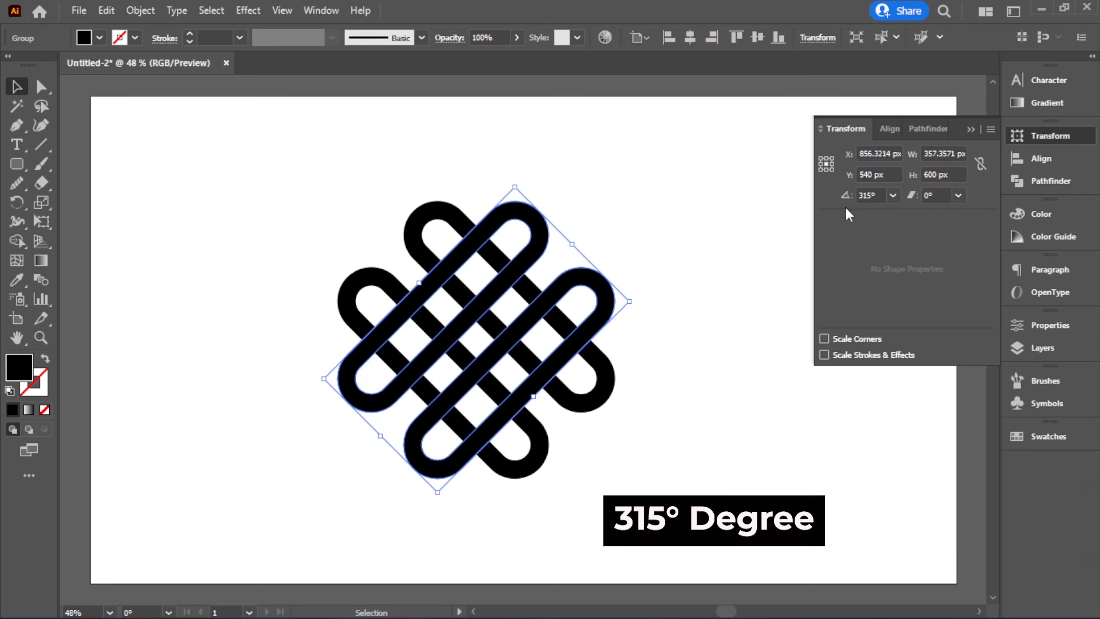
click(704, 263)
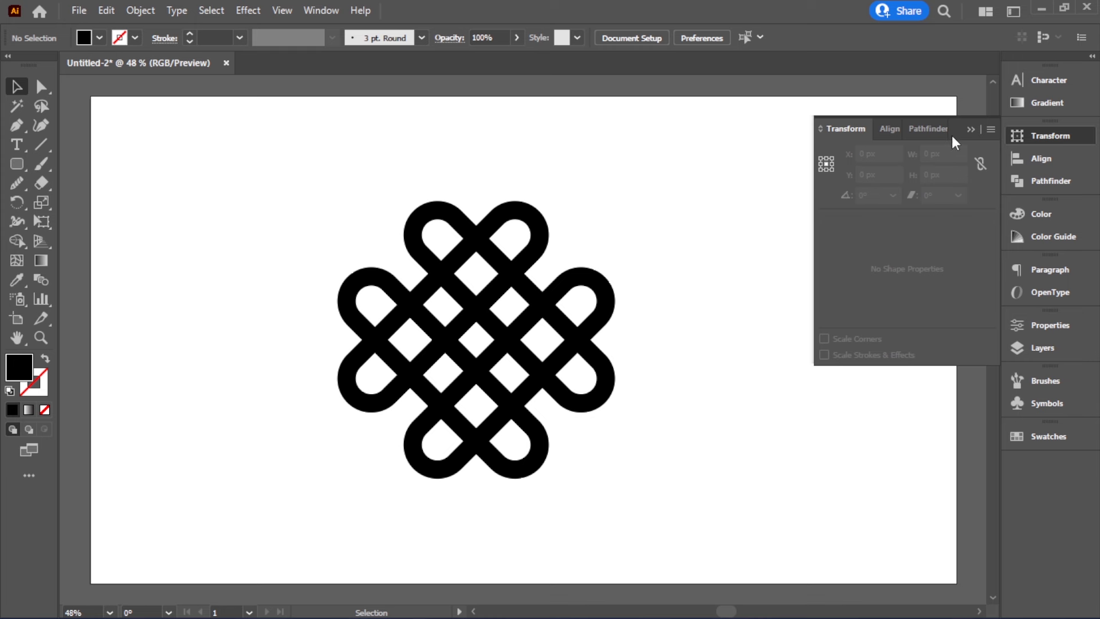
click(969, 129)
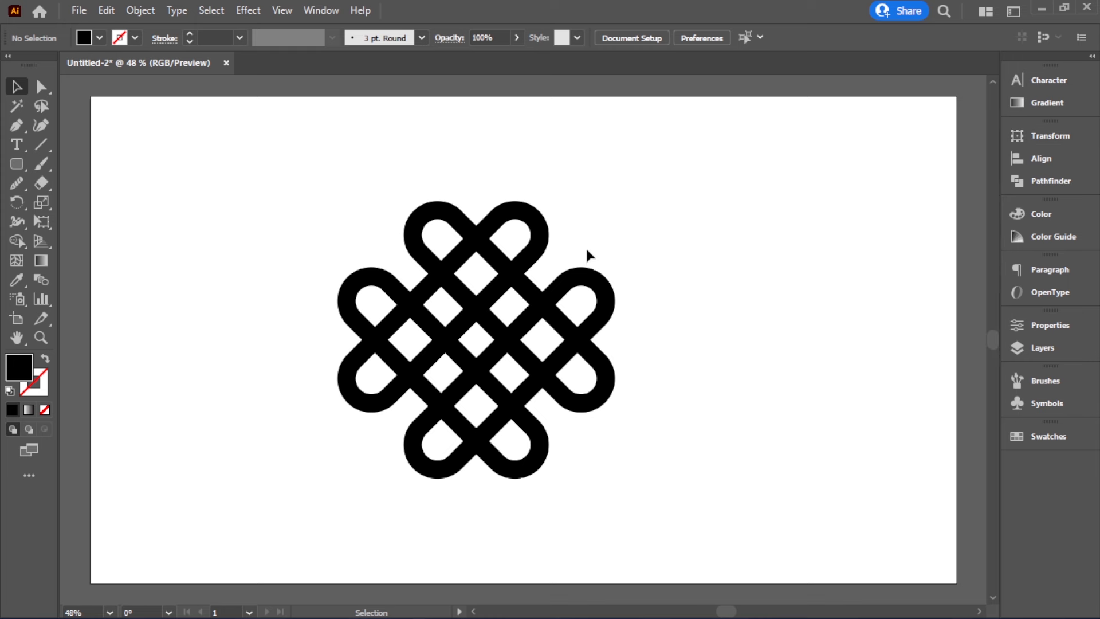
Offset the path of the group sloping down from upper left to lower right by 20 px, with miter joins
click(442, 223)
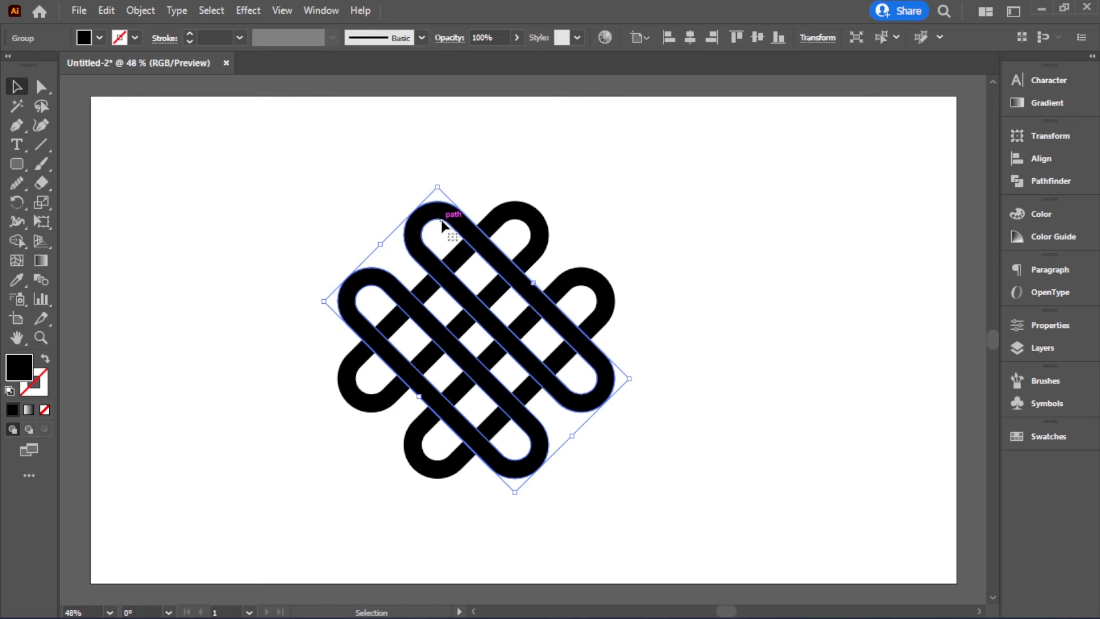
click(141, 10)
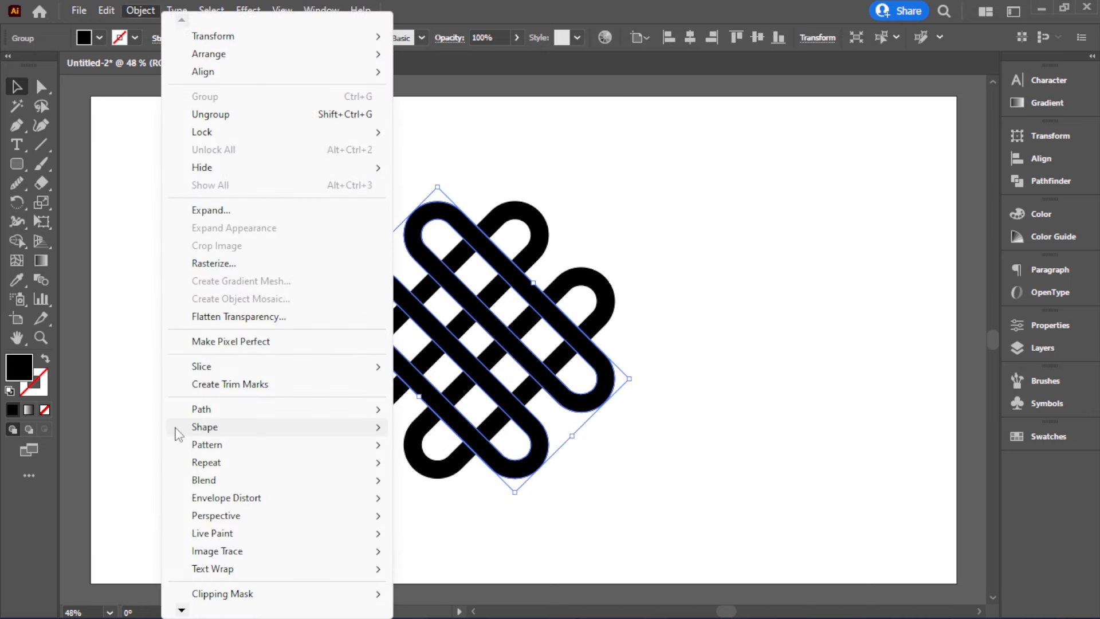
mouse_move(200, 410)
click(453, 262)
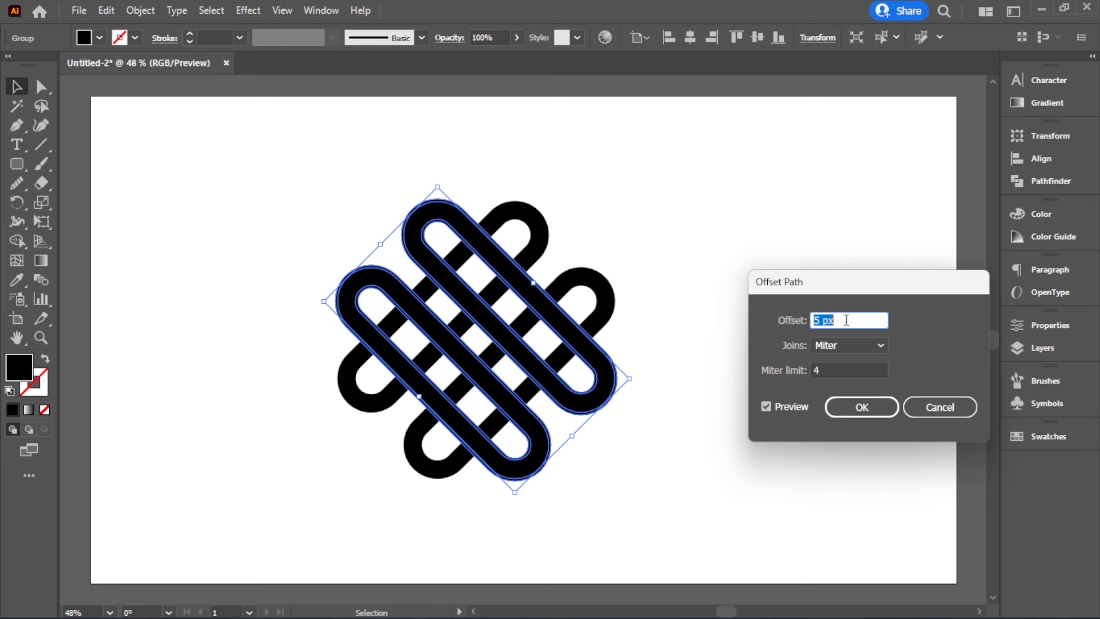
key(Up)
key(Up)
key(Up)
key(Up)
key(Up)
key(Up)
key(Up)
key(Up)
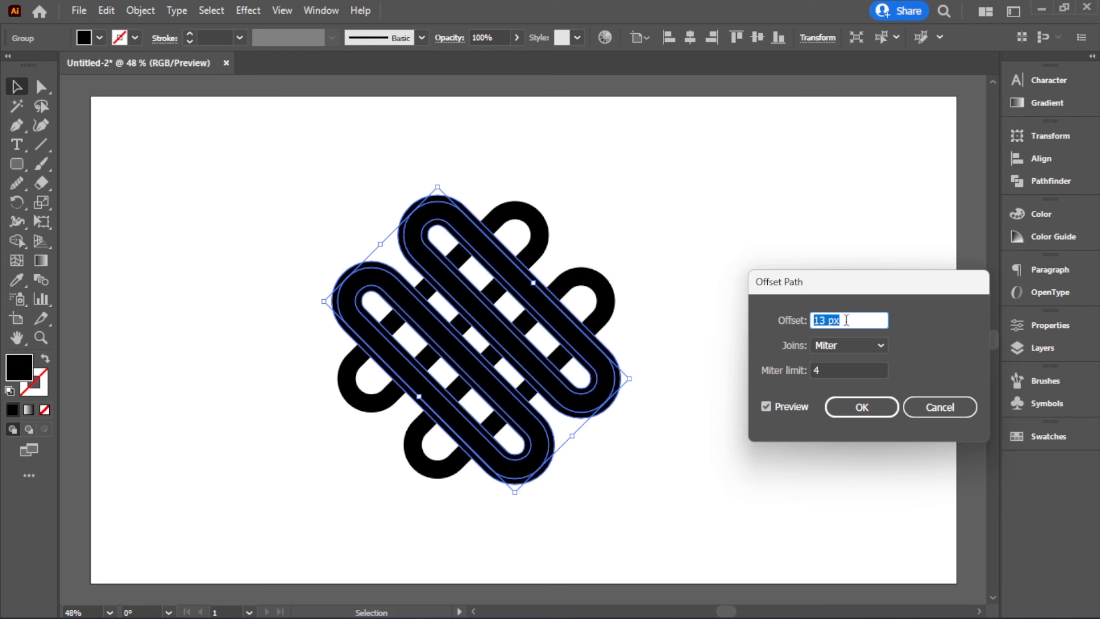
key(Up)
key(Up)
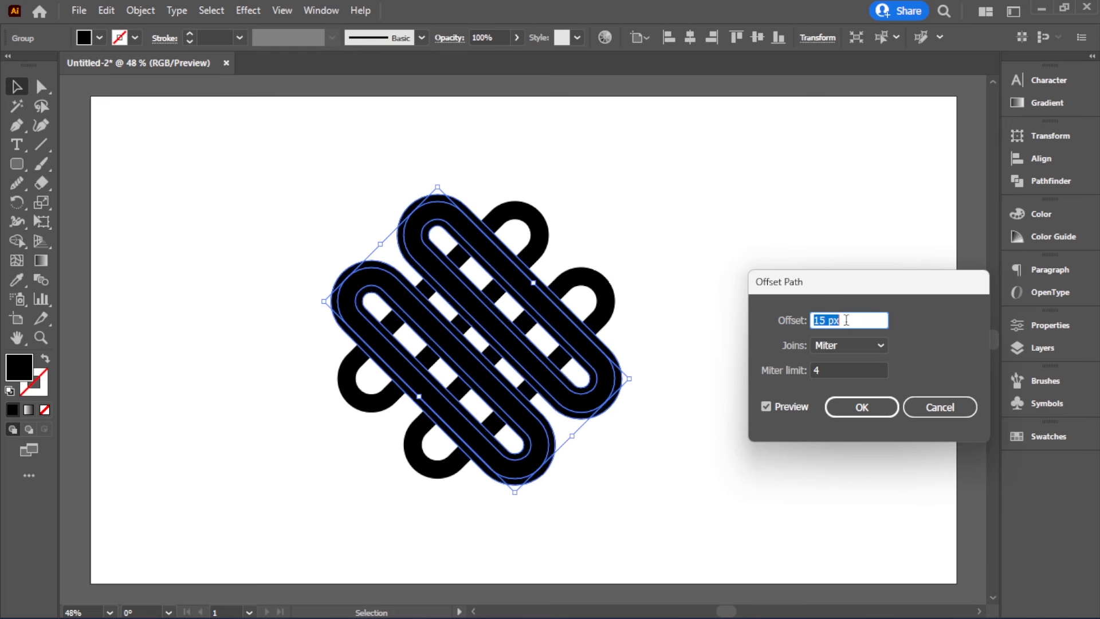
key(Up)
key(Up)
key(Up)
key(Up)
key(Up)
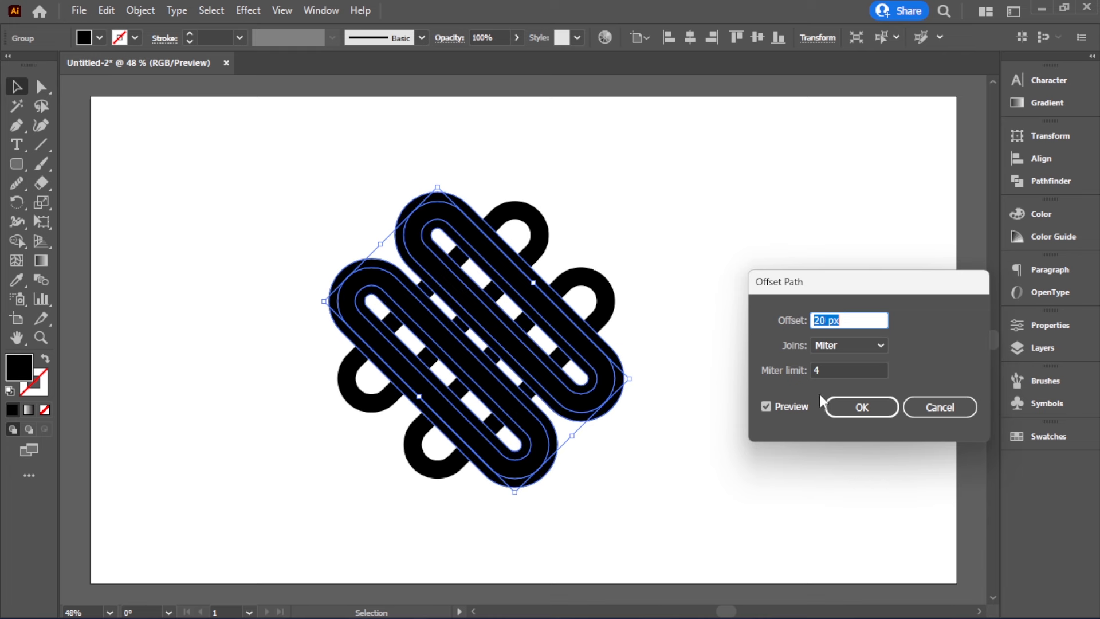
click(853, 408)
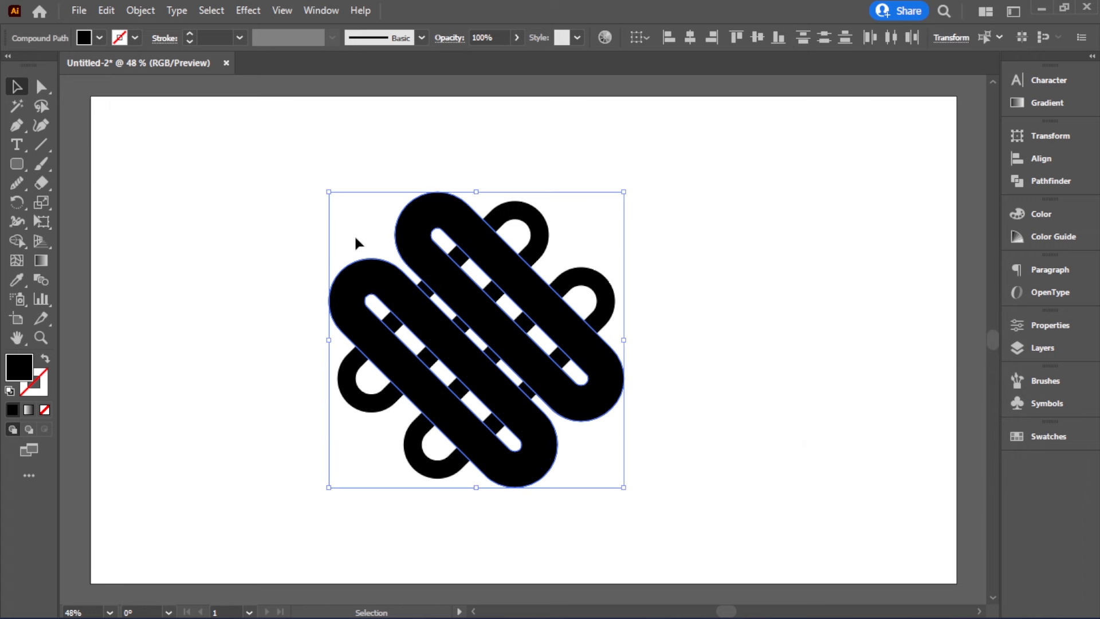
Fill the new offset outlines with red and clear the selection
click(99, 38)
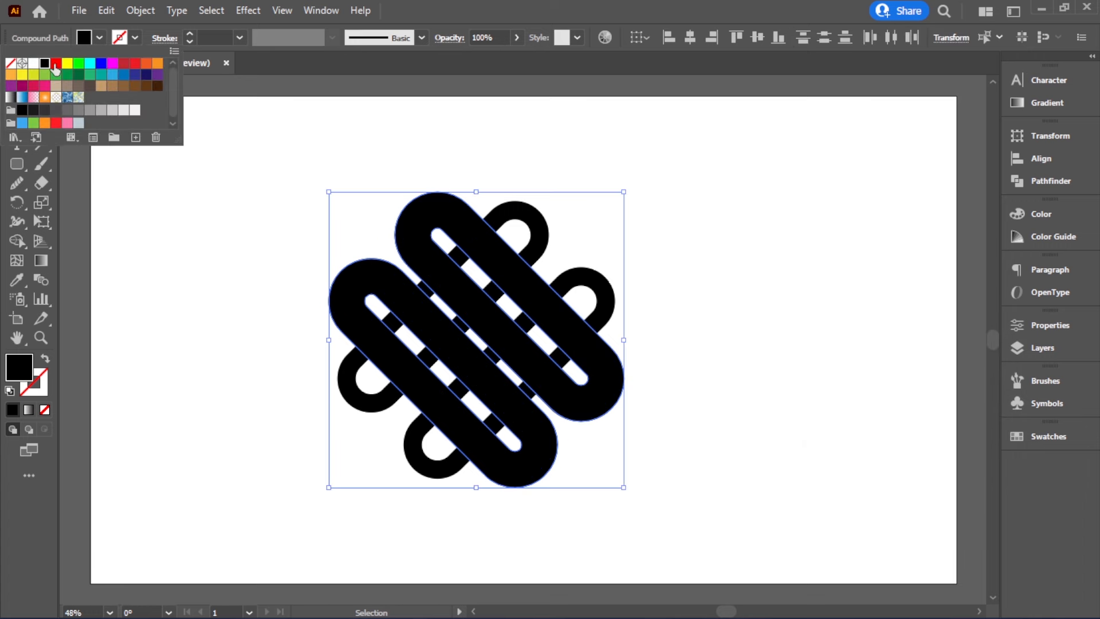
click(57, 62)
click(197, 369)
click(762, 450)
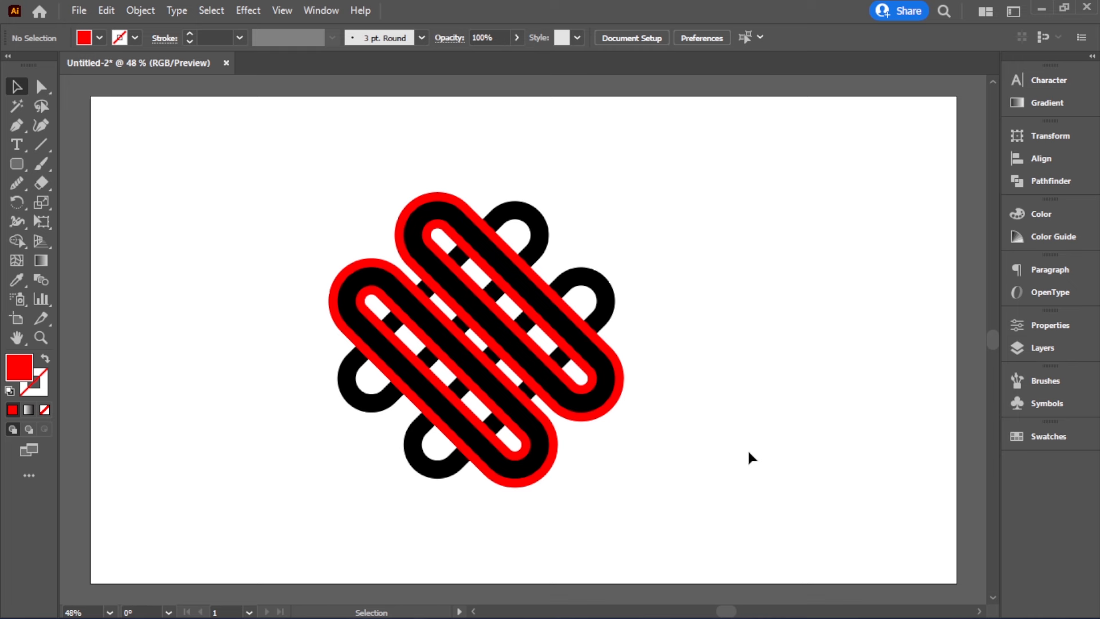
Select all the artwork and use Shape Builder with a green fill to separate six red overlap segments beside three crossings on the upper-right loop
drag(252, 203, 493, 407)
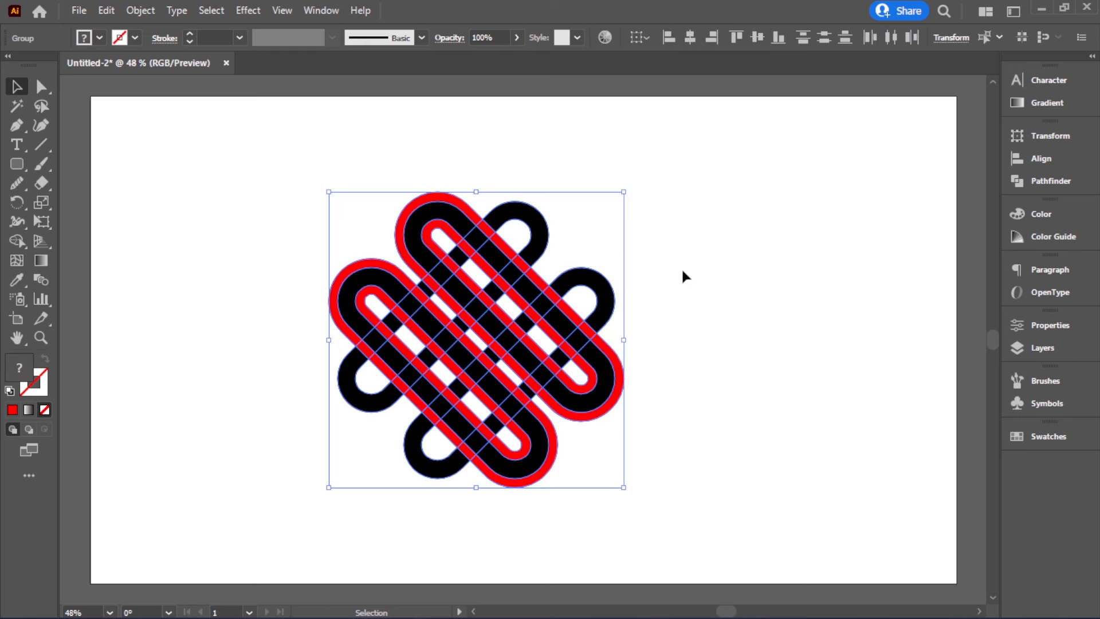
click(17, 240)
click(95, 40)
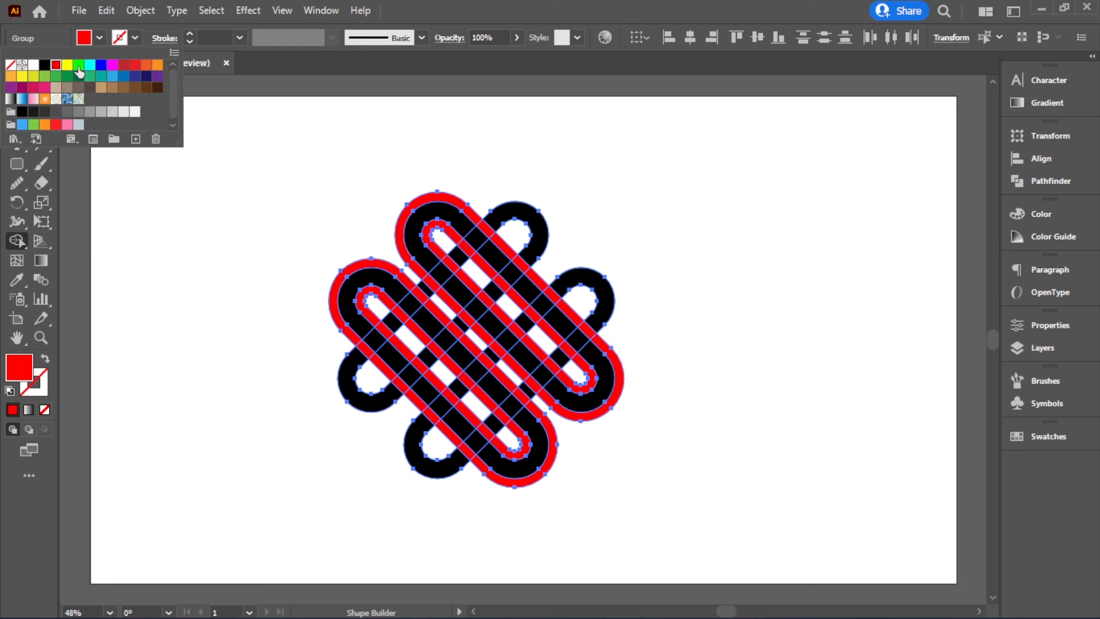
click(79, 67)
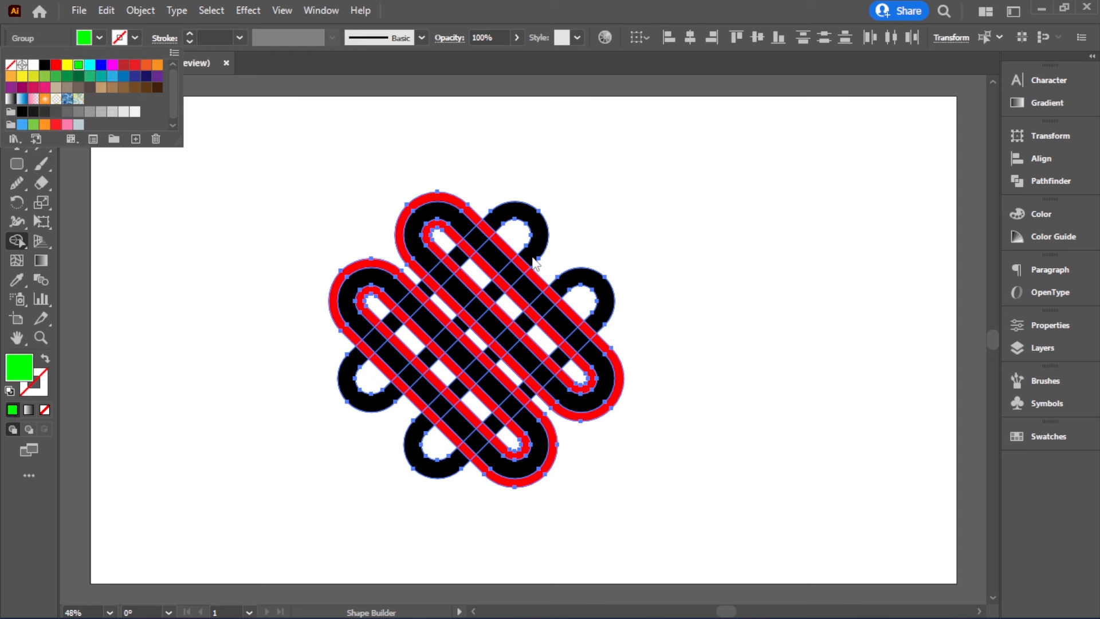
click(484, 229)
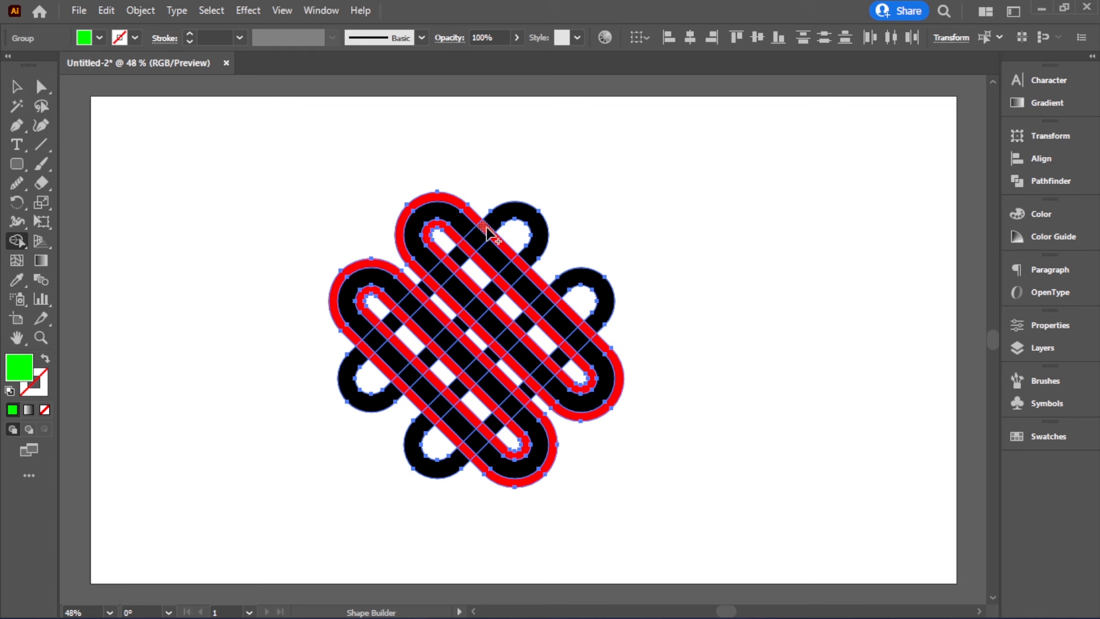
click(486, 229)
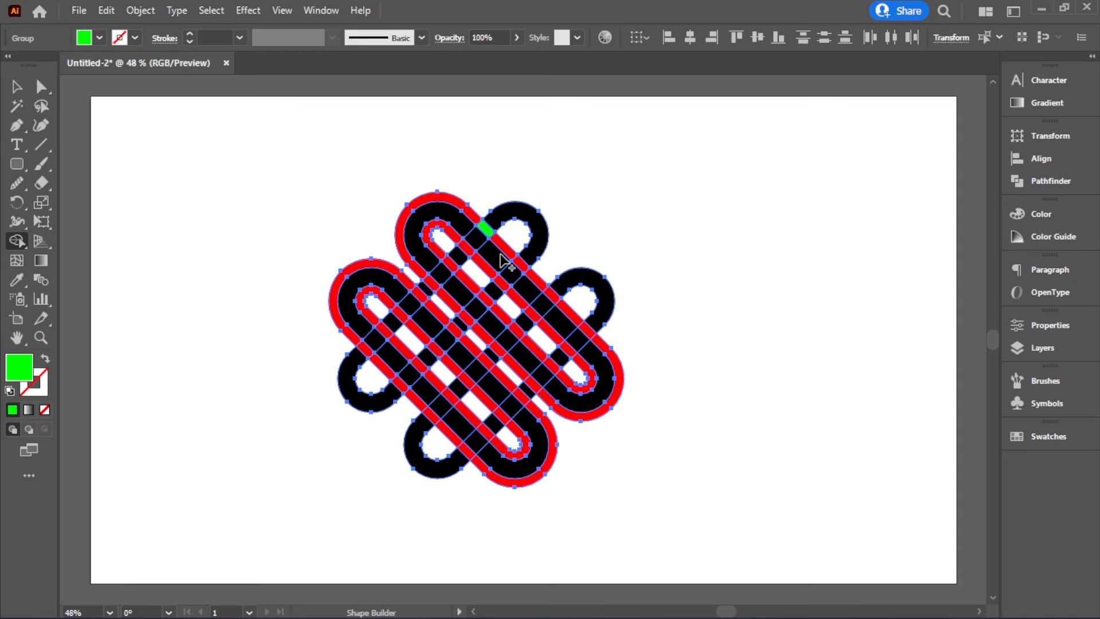
click(465, 246)
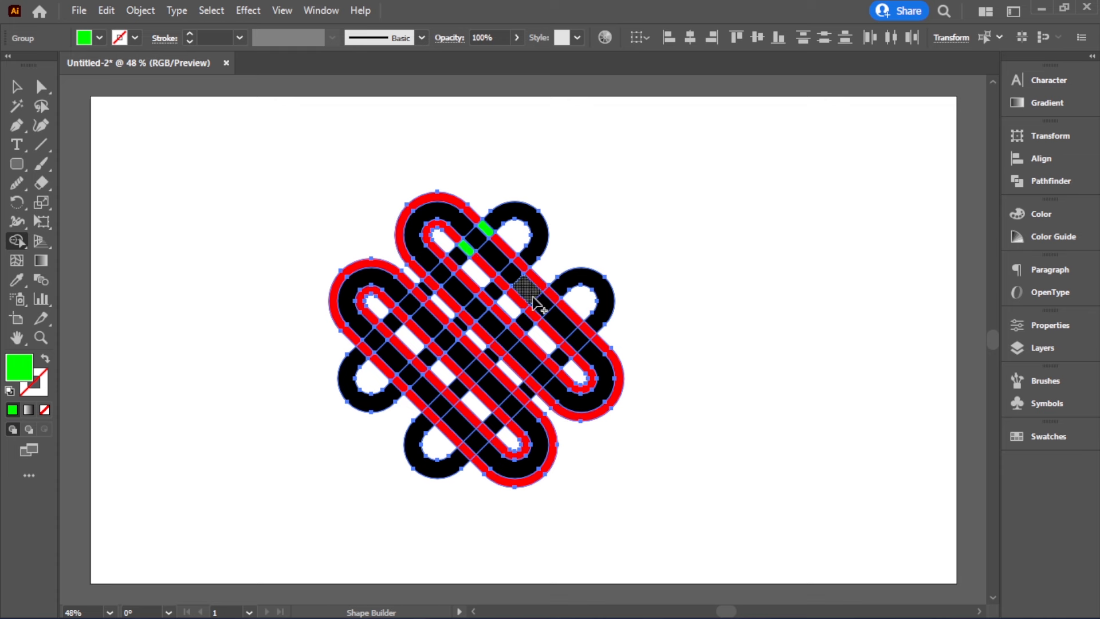
click(552, 295)
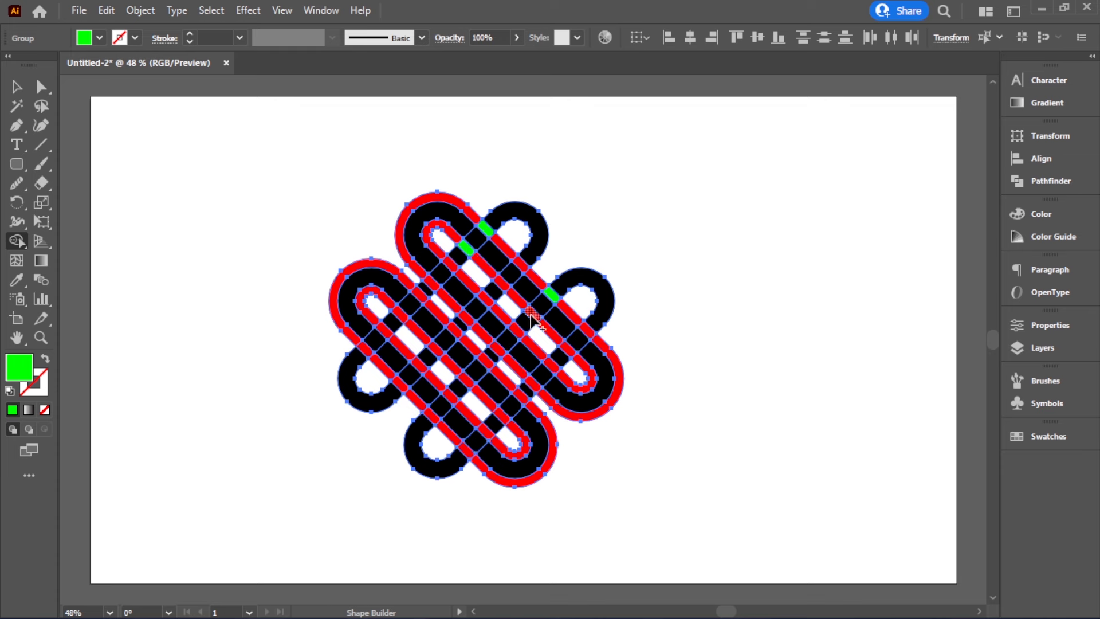
click(533, 312)
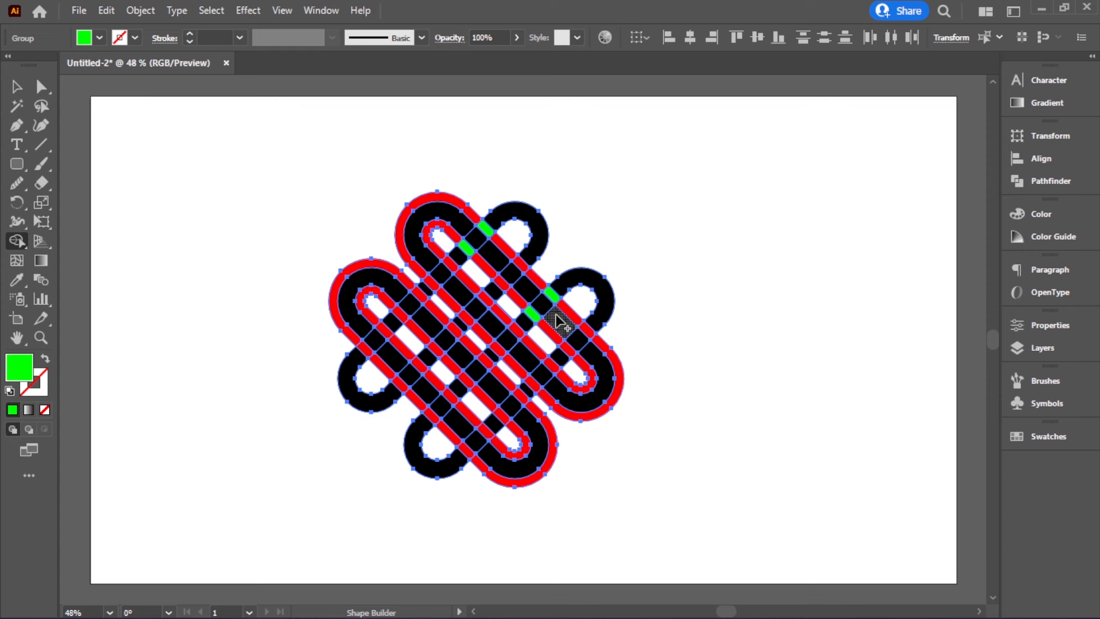
click(552, 363)
click(533, 383)
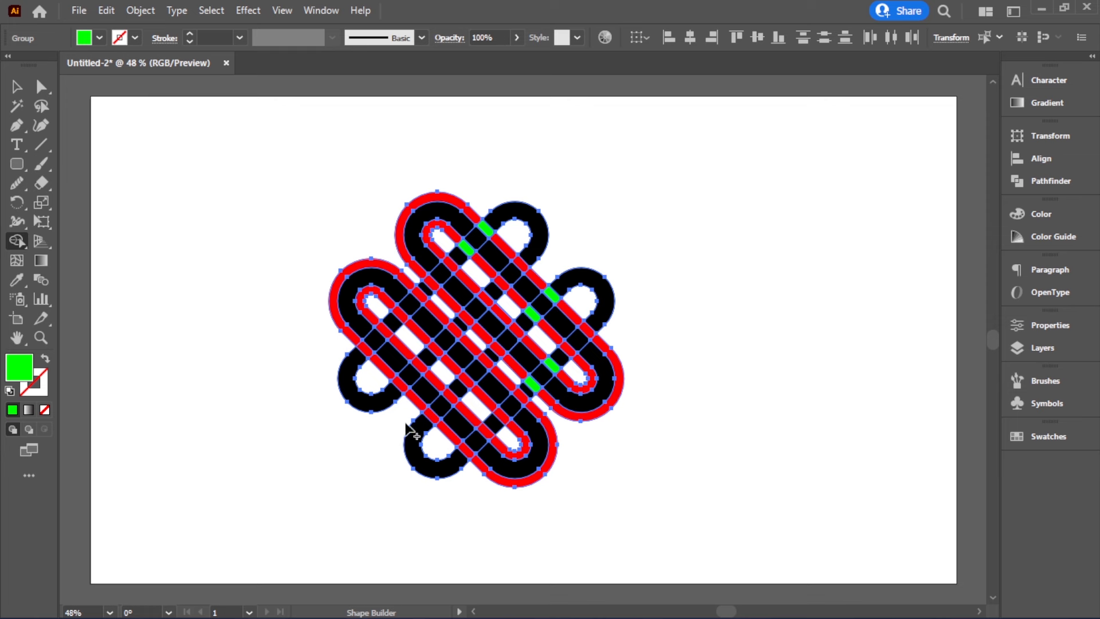
Separate six matching green overlap segments beside three crossings on the lower-left loop with Shape Builder, then deselect the artwork
click(402, 313)
click(419, 295)
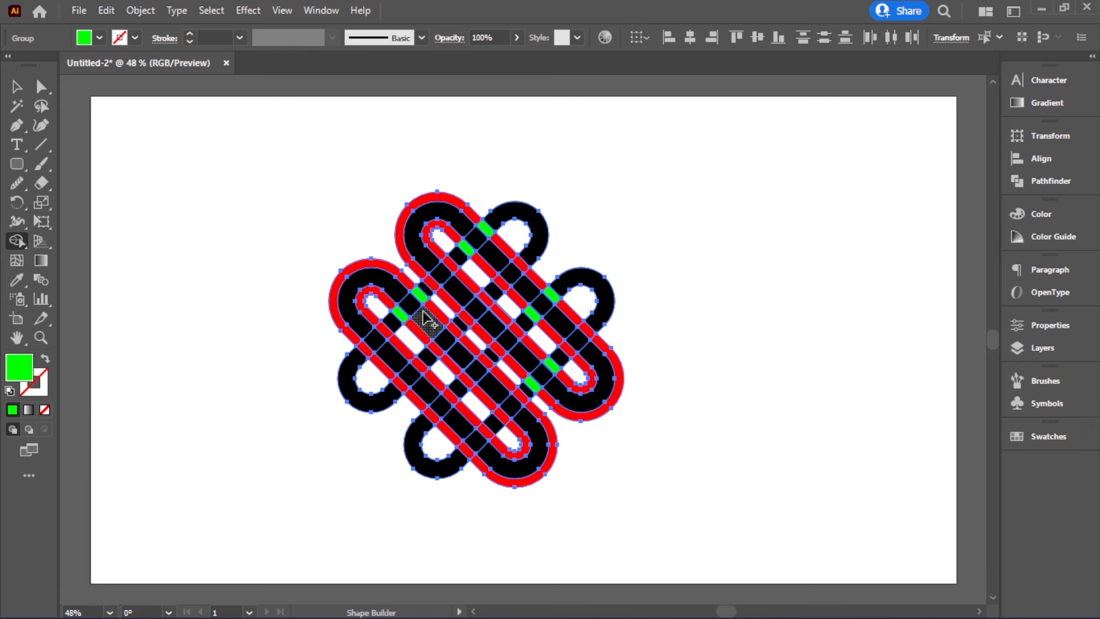
click(466, 450)
click(484, 430)
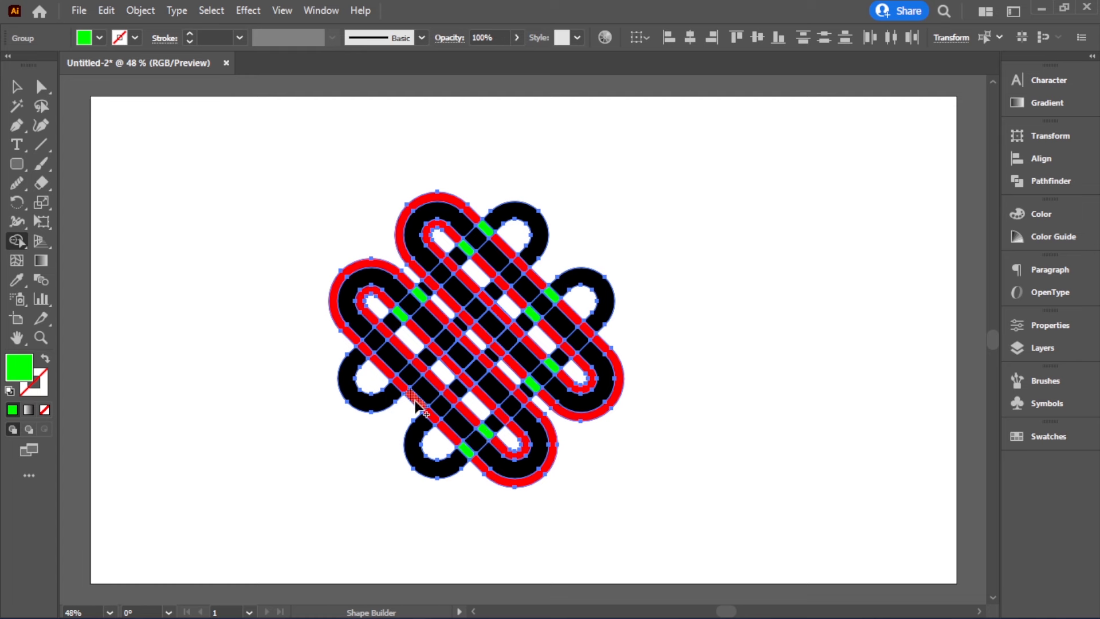
click(400, 383)
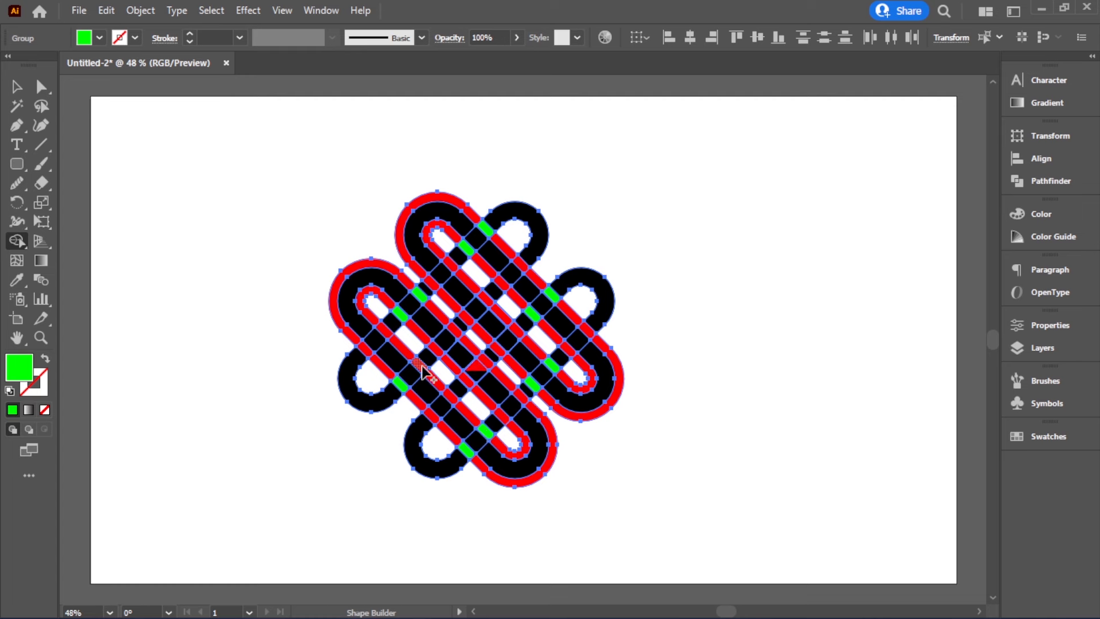
click(422, 369)
click(16, 87)
click(725, 394)
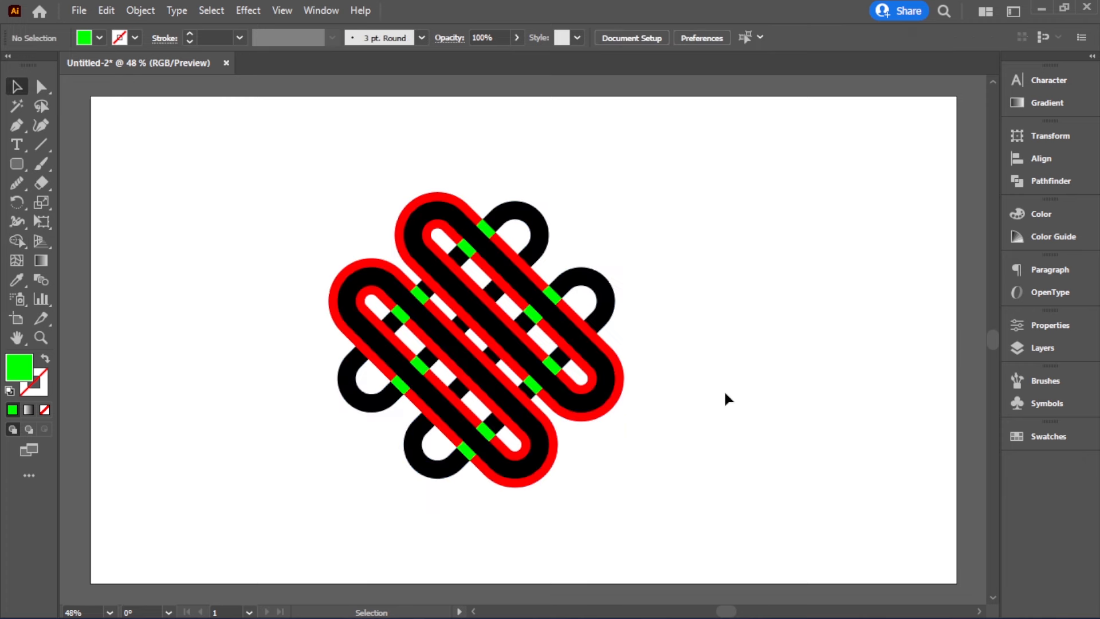
Ungroup the group containing the red offset outlines and clear the selection
right_click(623, 378)
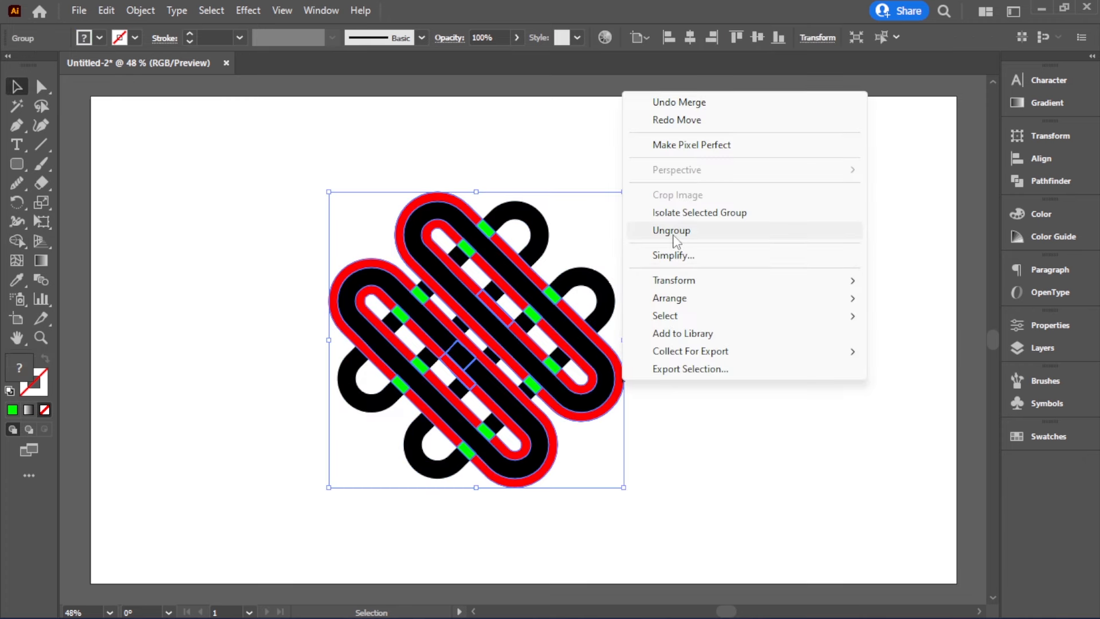
click(671, 232)
click(628, 383)
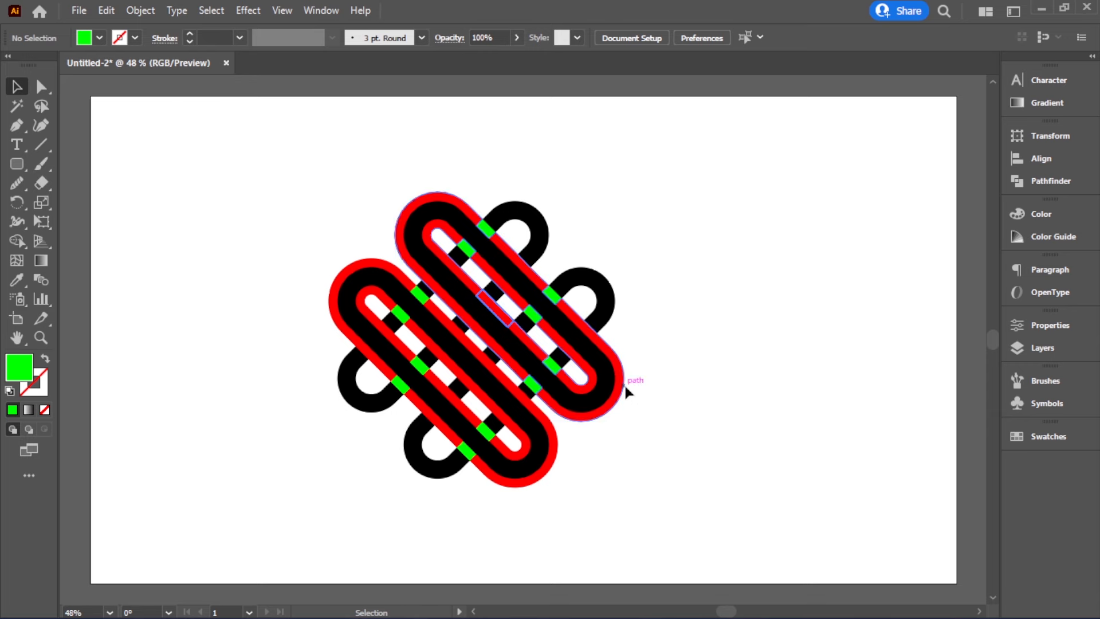
Delete both red offset outlines, keeping the black loops and the green crossing segments
click(623, 383)
click(106, 11)
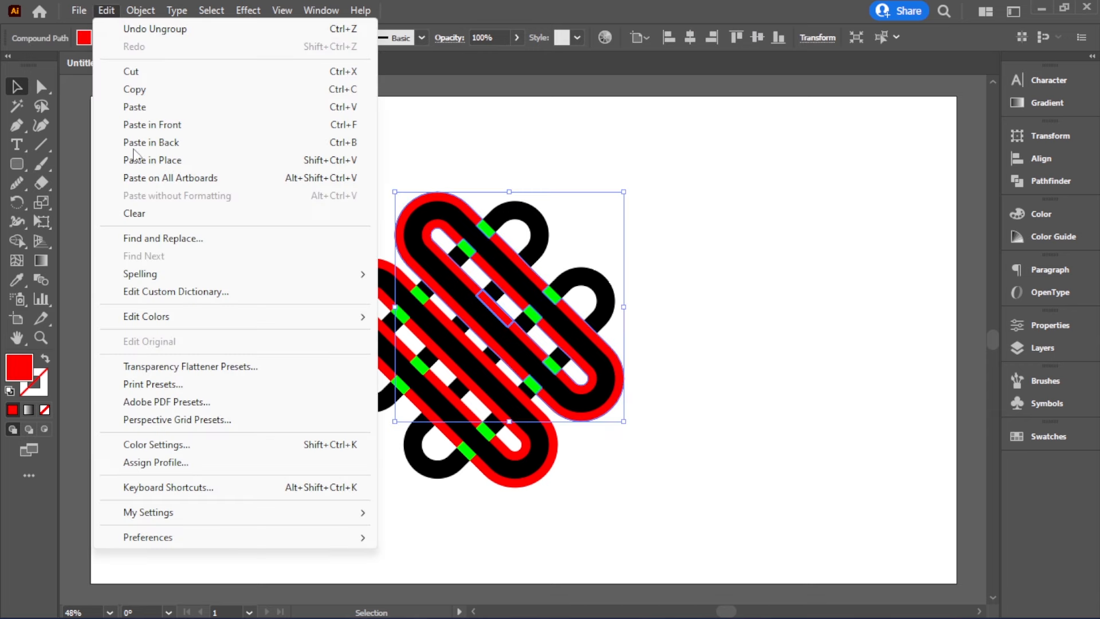
click(140, 217)
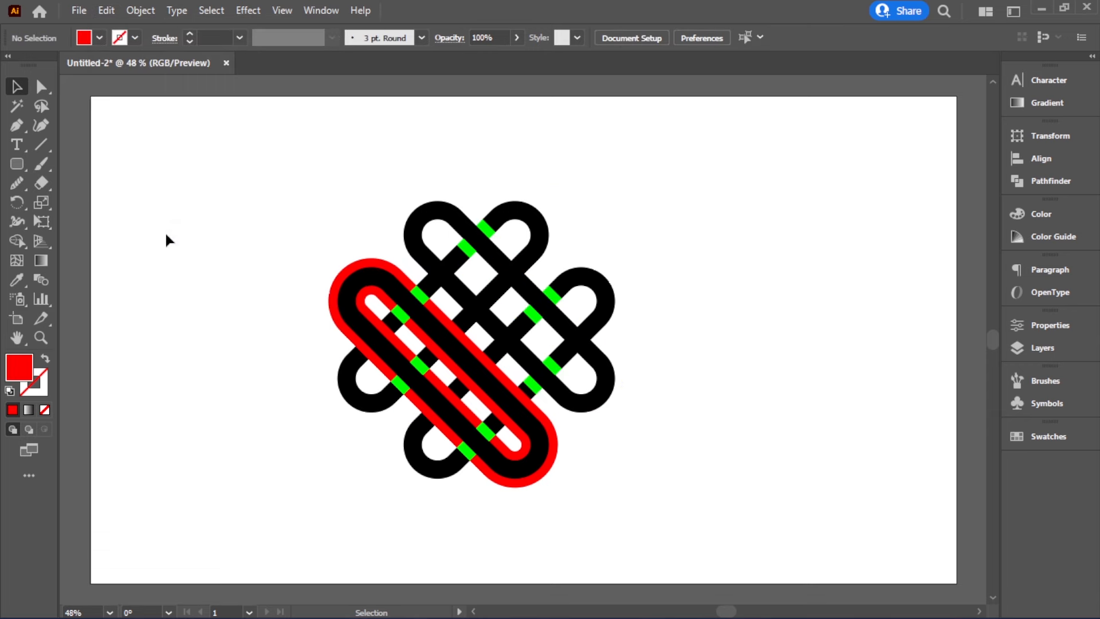
click(394, 266)
click(107, 10)
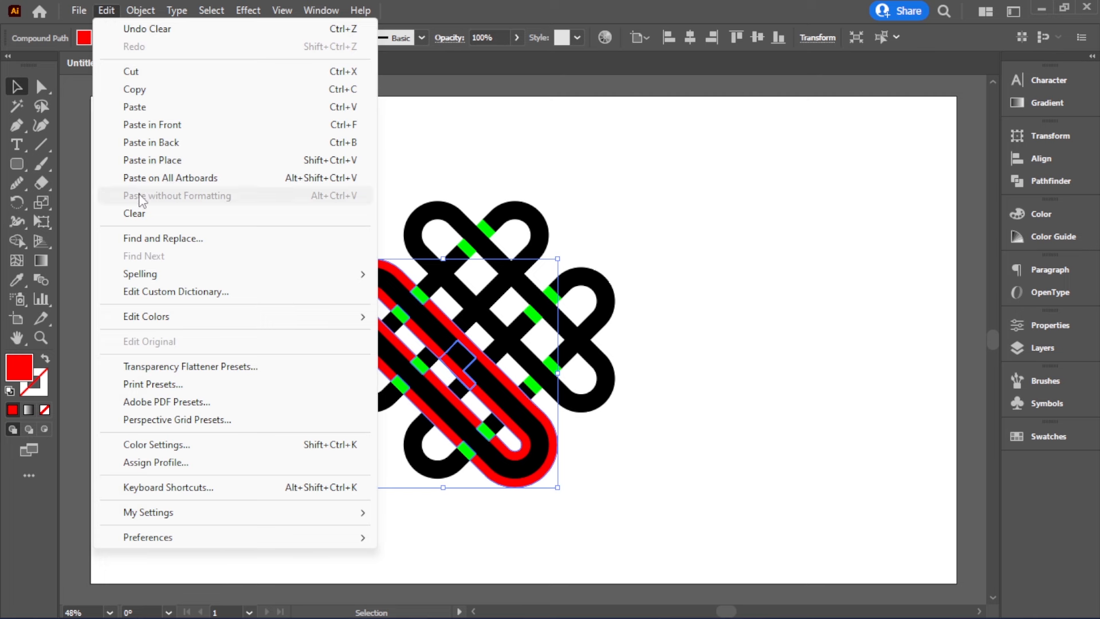
click(143, 215)
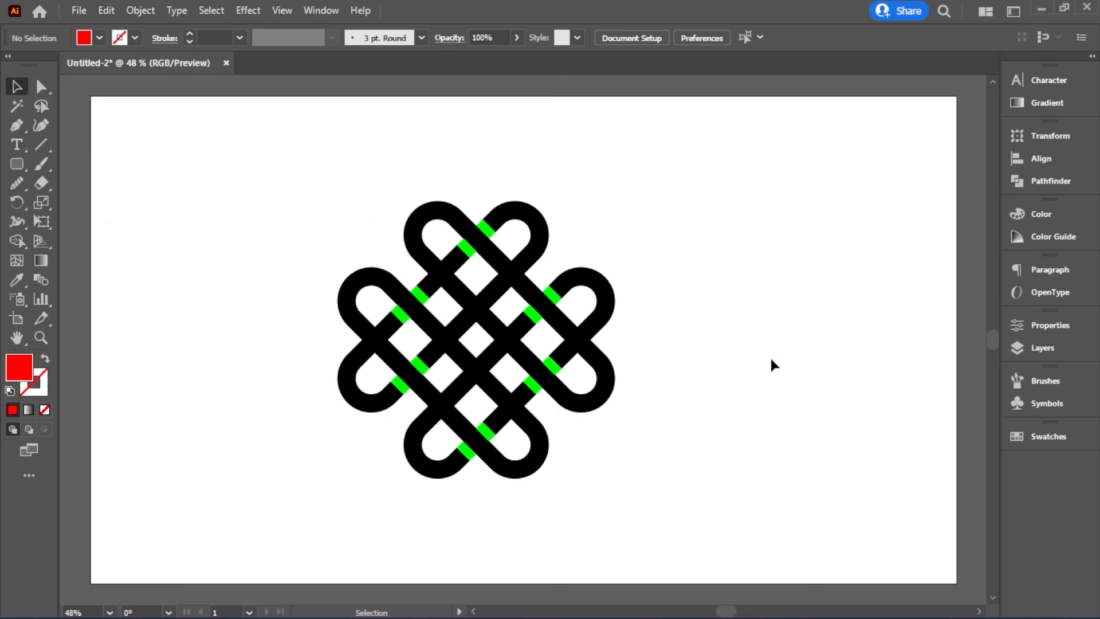
Offset the path of the group sloping up from lower left to upper right by 20 px, with miter joins
click(537, 247)
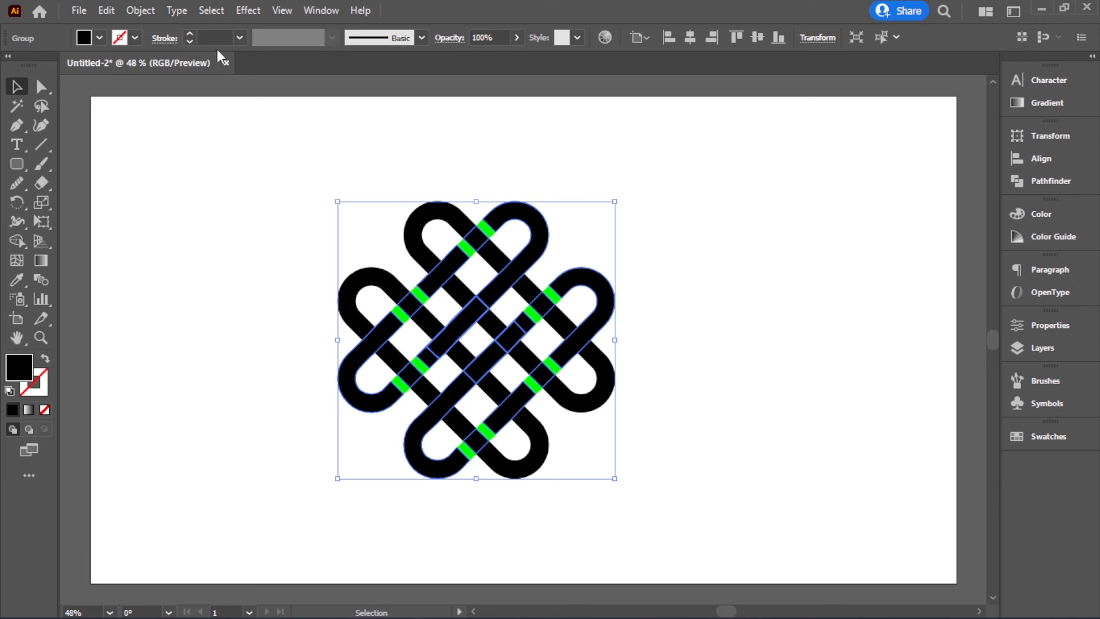
click(143, 11)
mouse_move(230, 412)
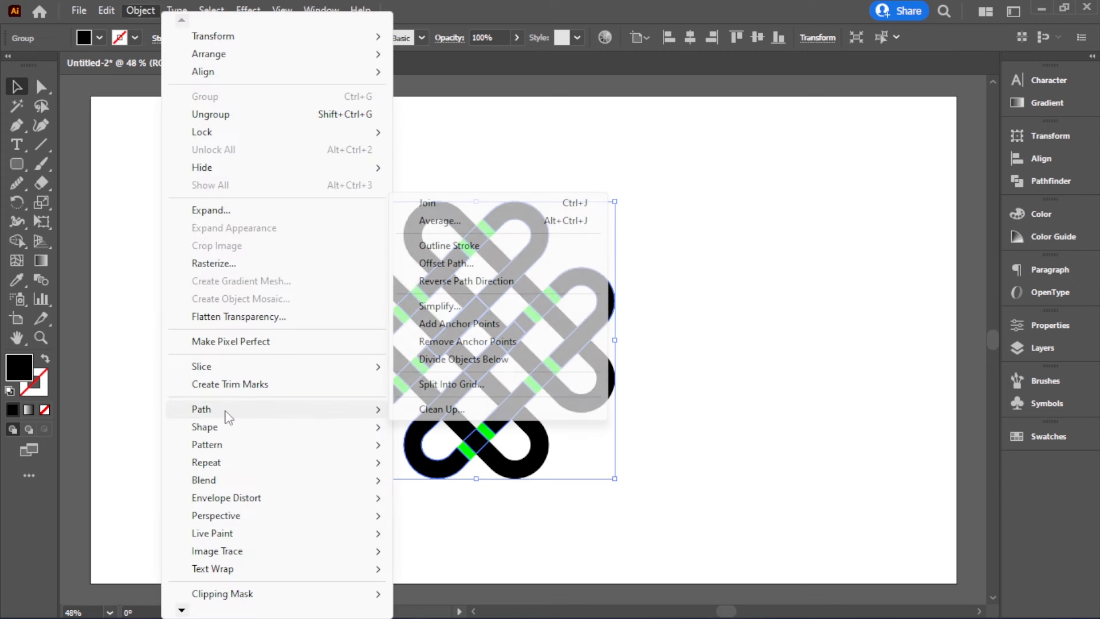
click(481, 263)
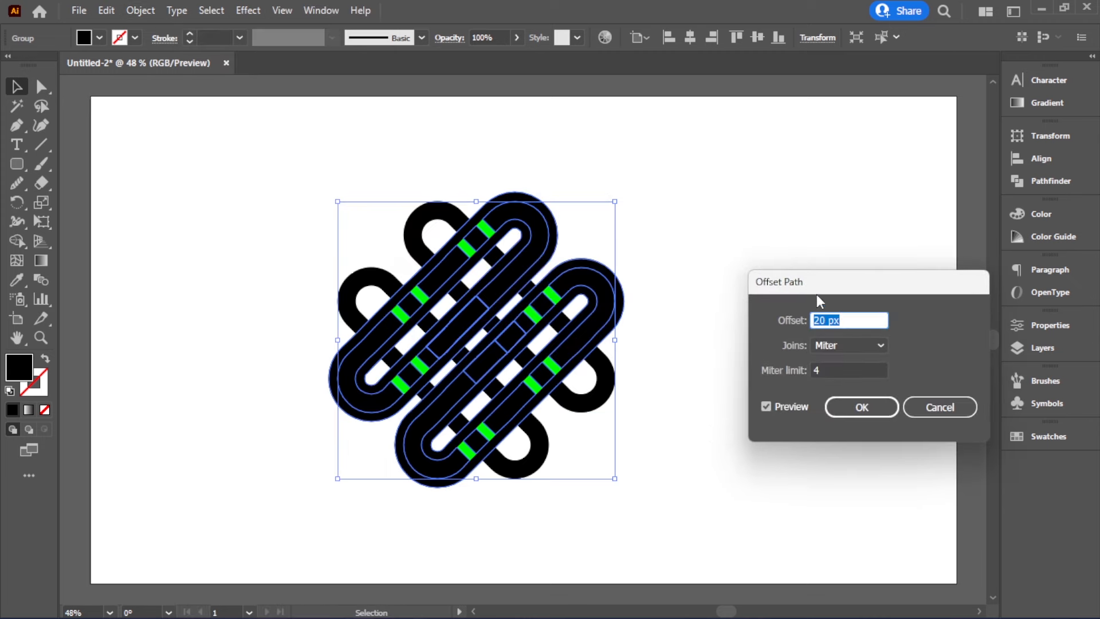
click(861, 407)
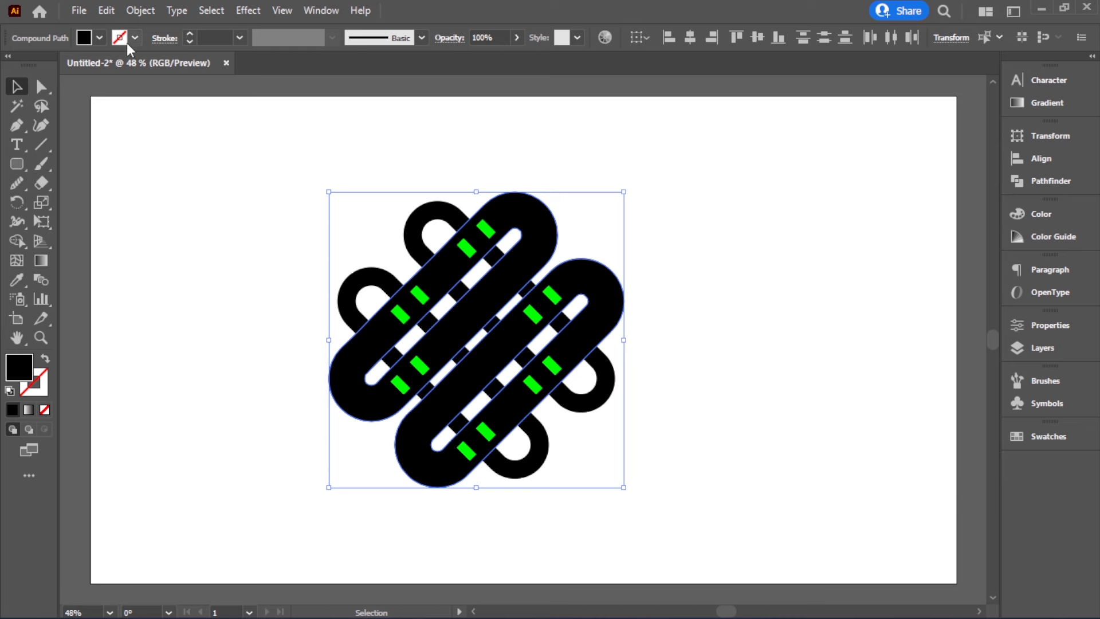
Fill the offset outlines of the upward-sloping group with red and deselect them
click(100, 38)
click(57, 65)
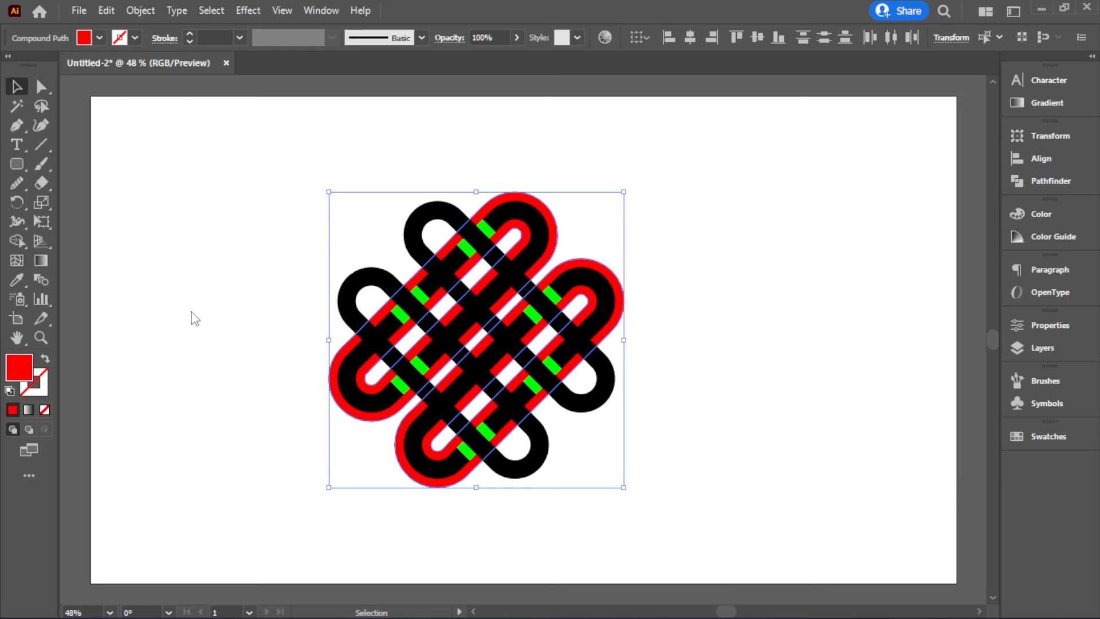
click(213, 339)
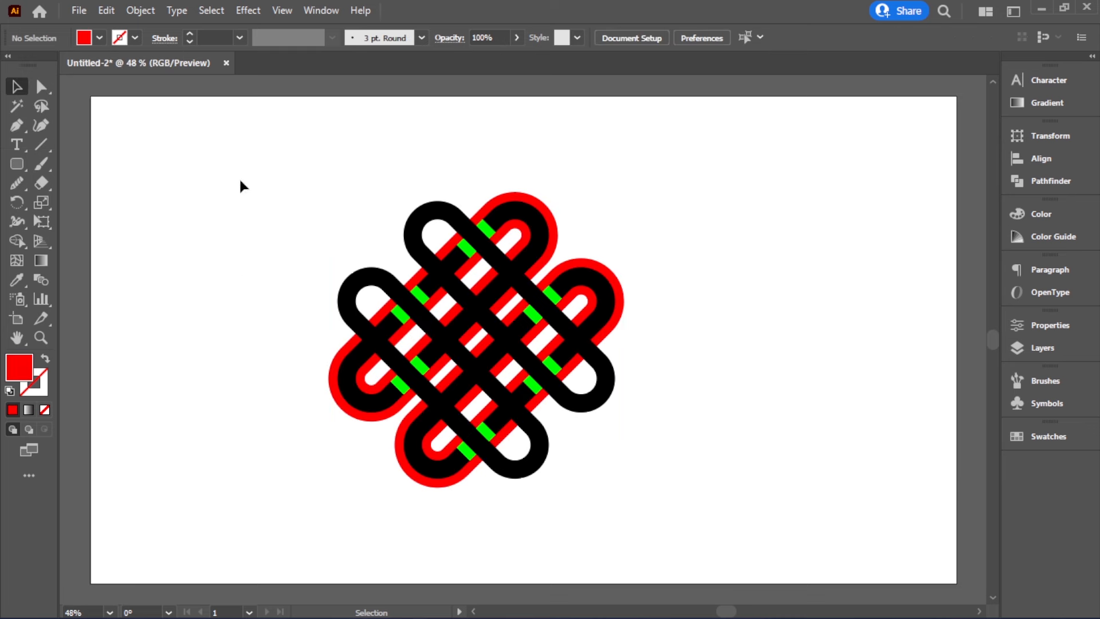
With Shape Builder and a green fill, mark six crossing segments on the downward-sloping strands along the knot's lower-left and bottom sides
drag(240, 180, 485, 361)
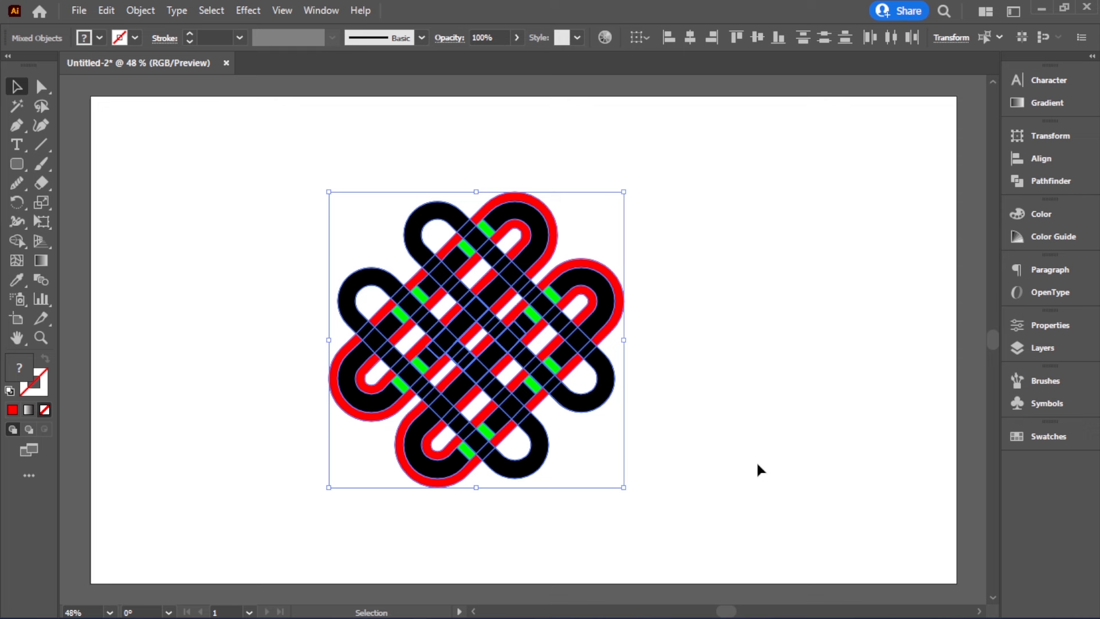
click(23, 242)
click(95, 37)
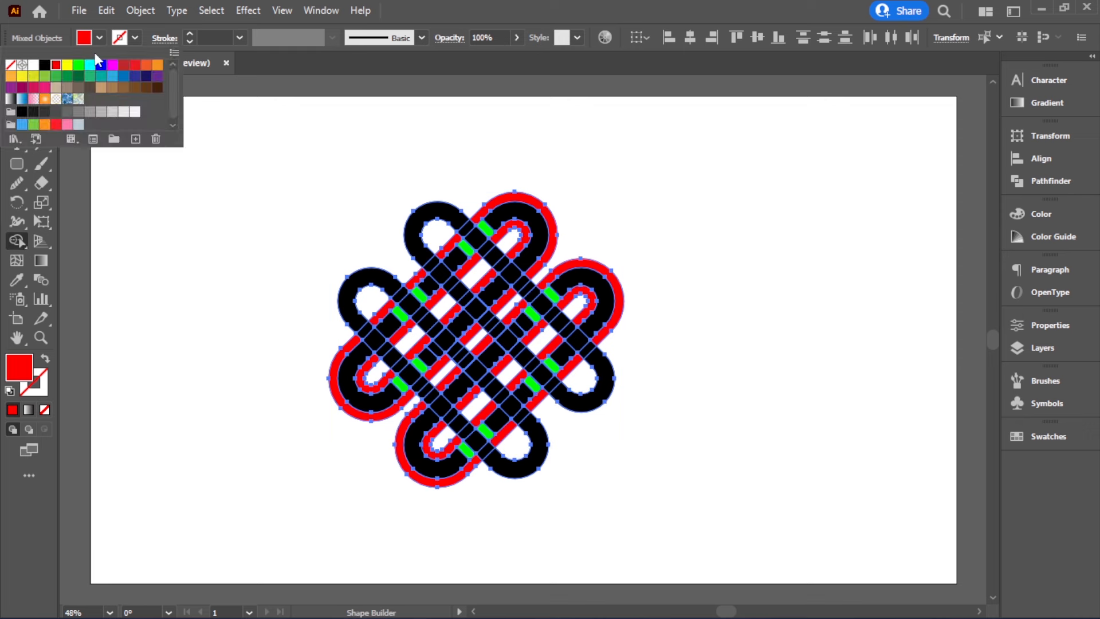
click(78, 64)
click(420, 20)
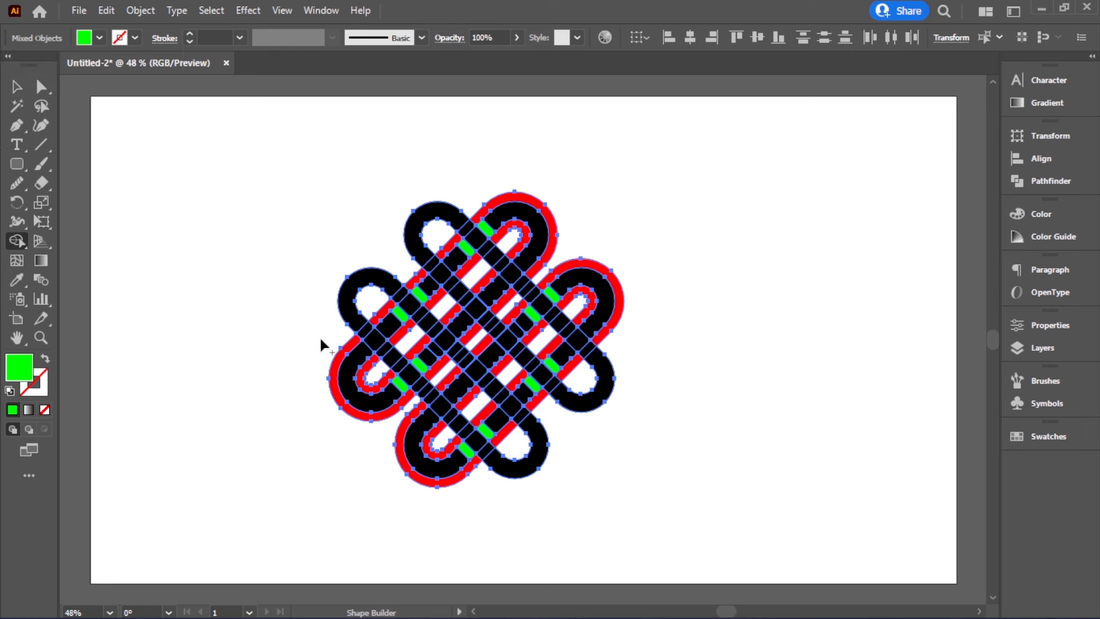
click(366, 331)
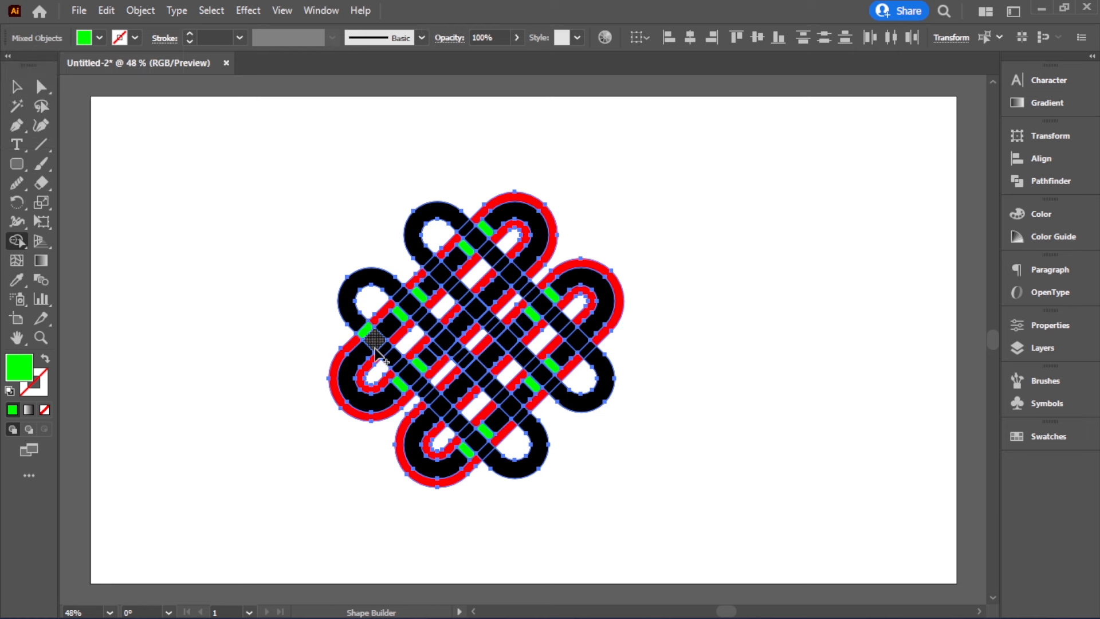
click(381, 349)
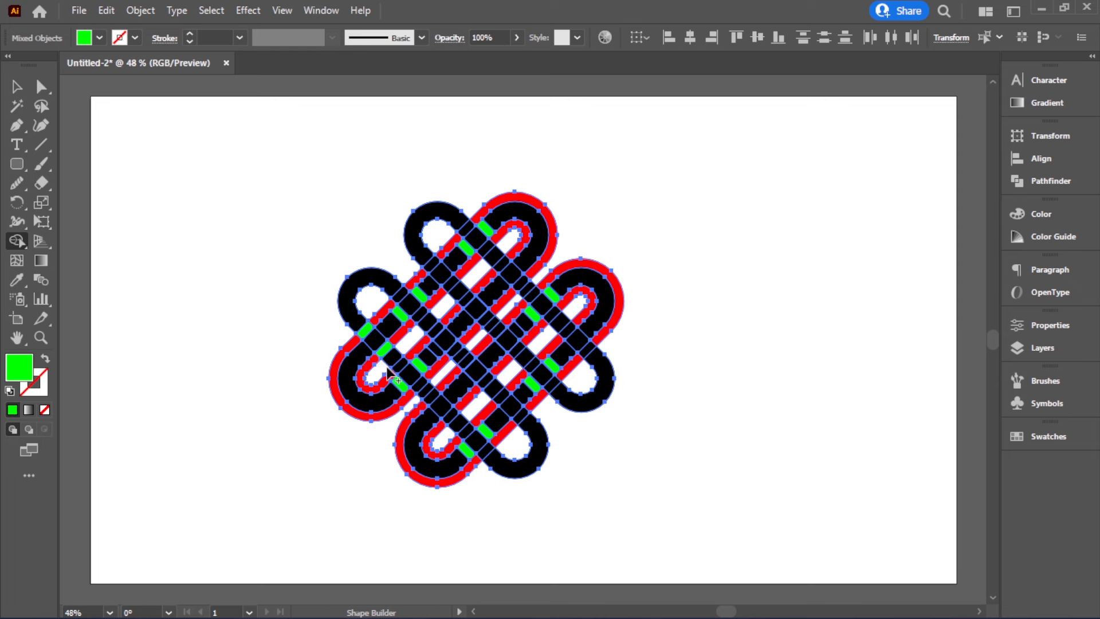
click(431, 397)
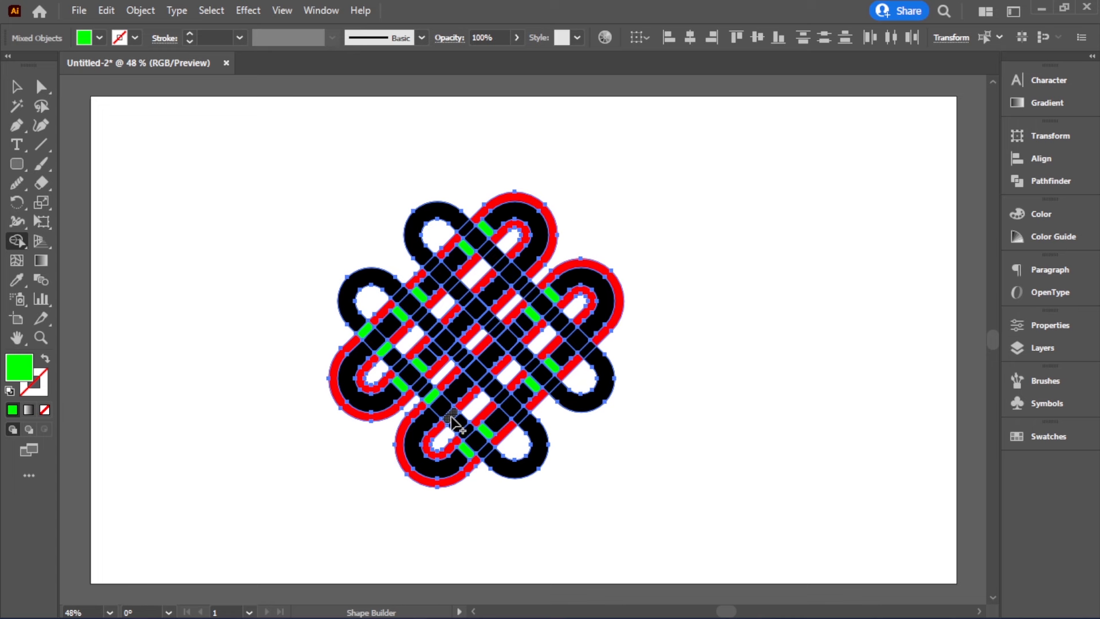
click(451, 417)
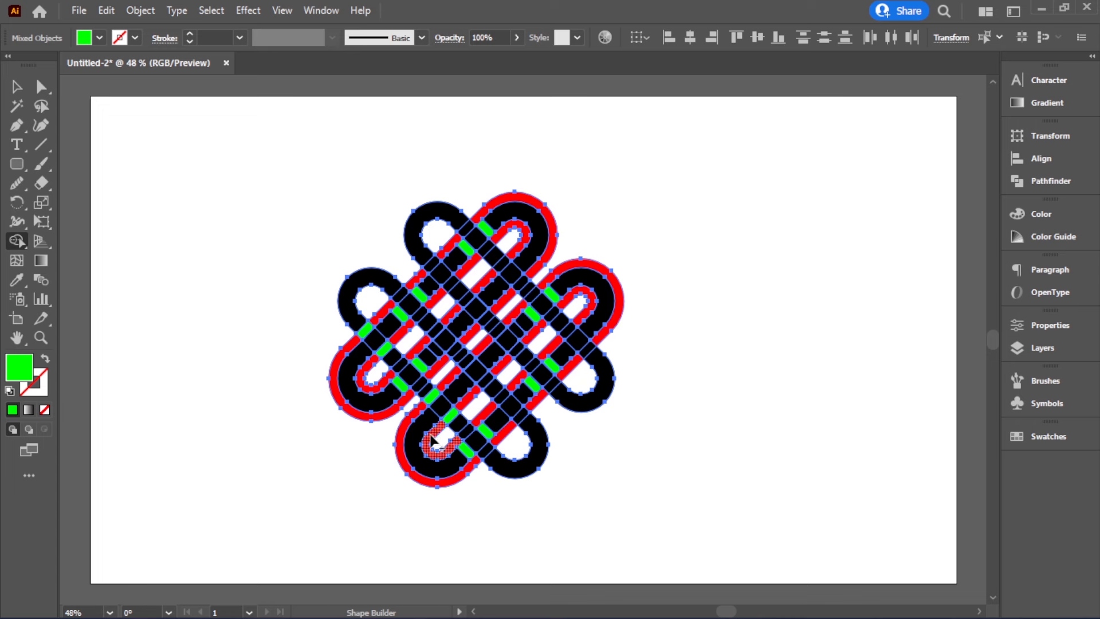
click(516, 416)
click(502, 399)
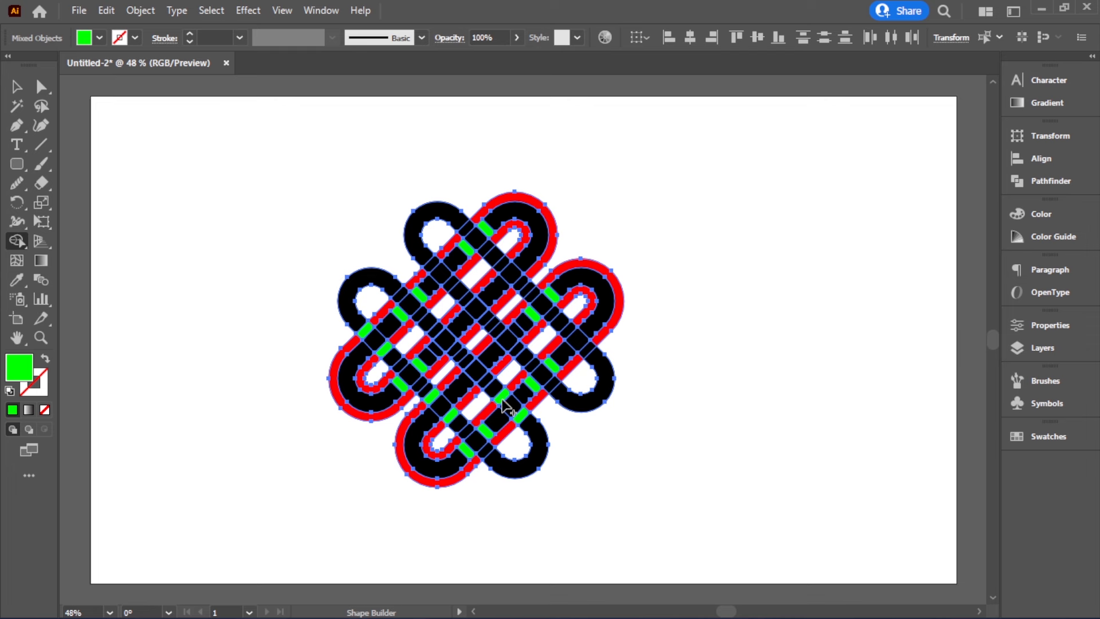
Mark six more green crossing segments on the downward-sloping strands along the knot's top and right sides, and clear the selection
click(433, 264)
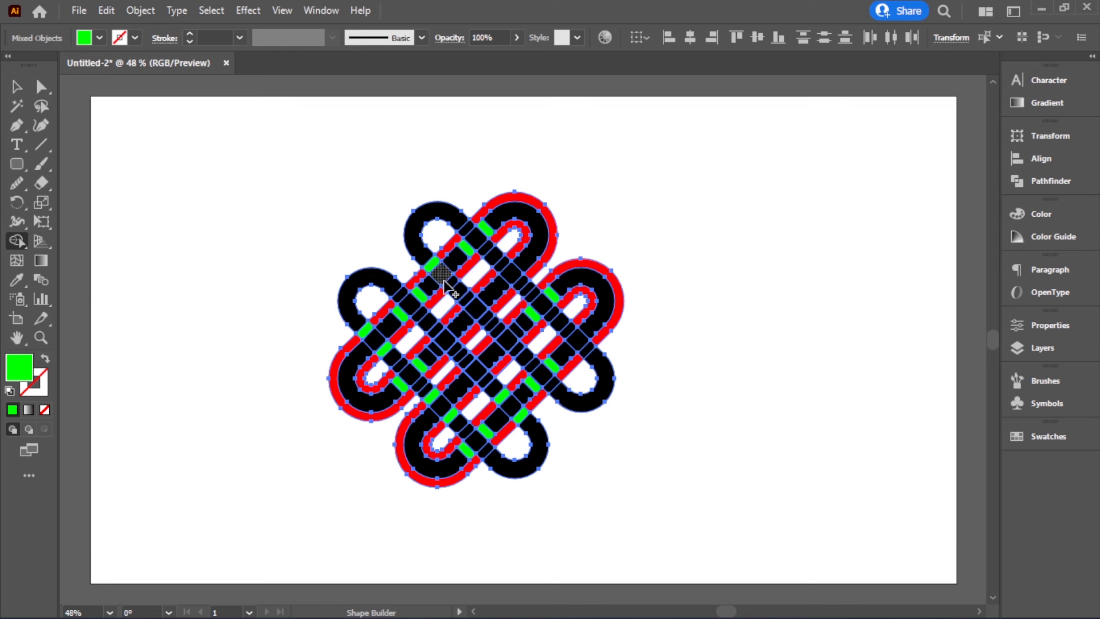
click(451, 284)
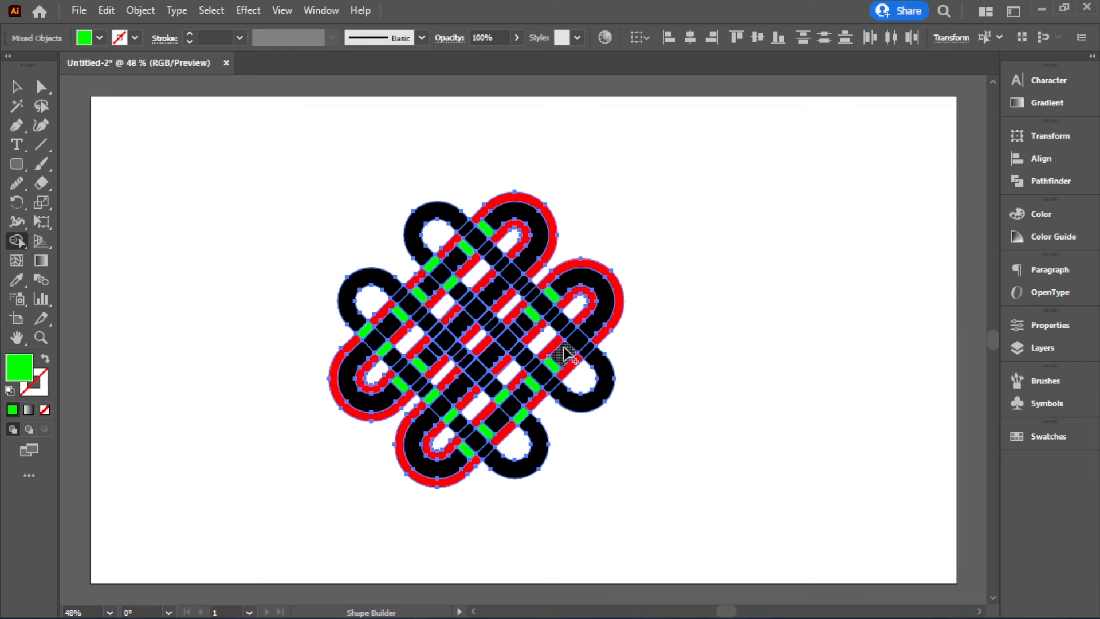
click(503, 266)
click(522, 284)
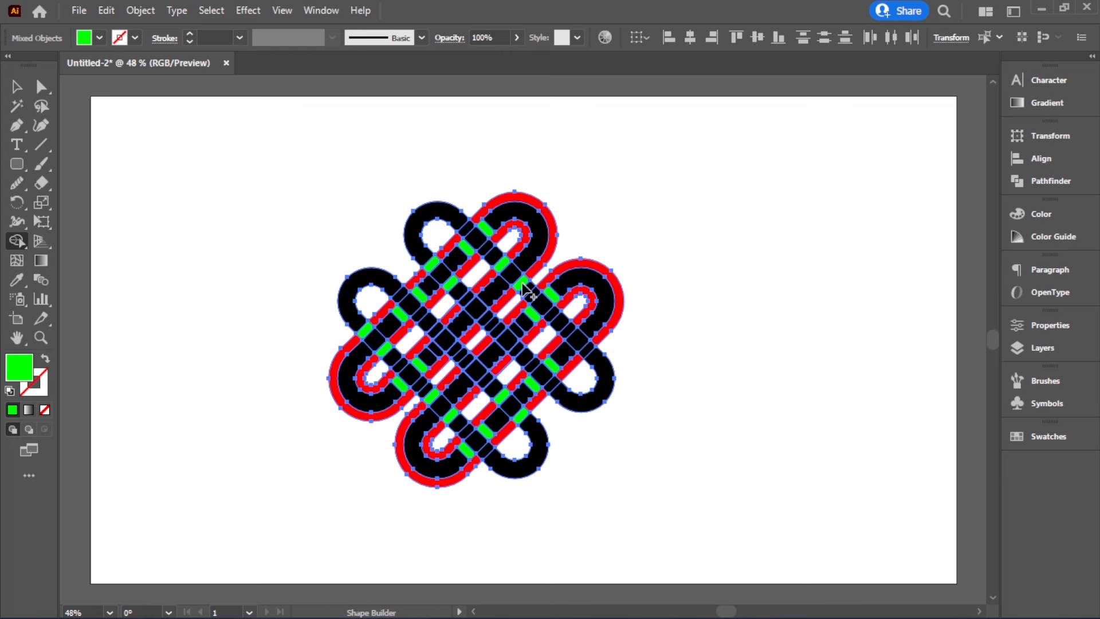
click(568, 330)
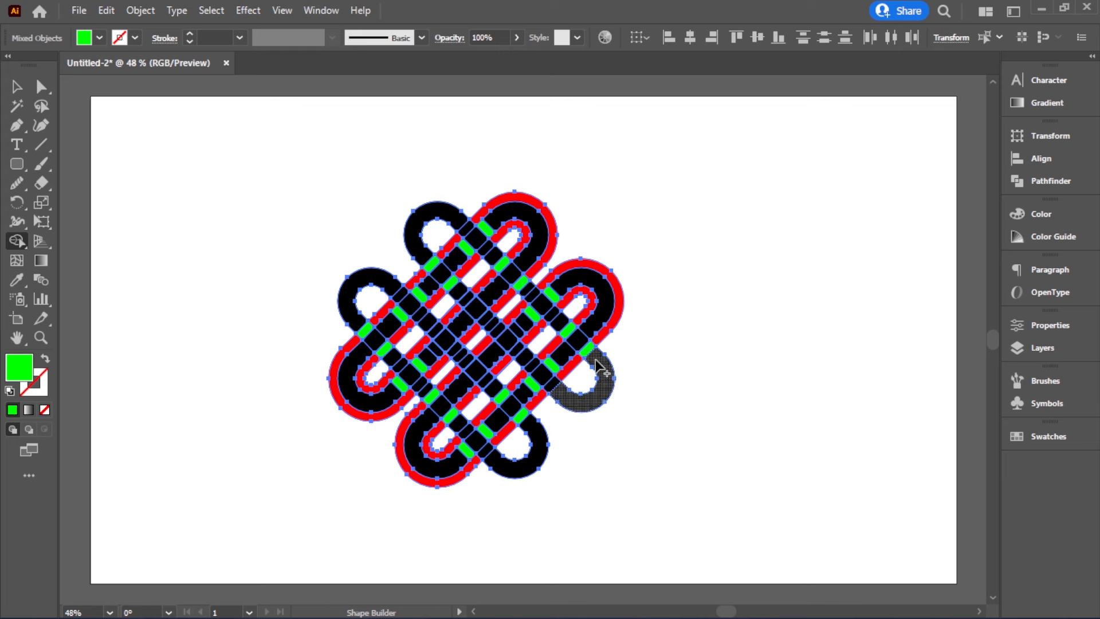
click(586, 350)
click(16, 86)
click(310, 350)
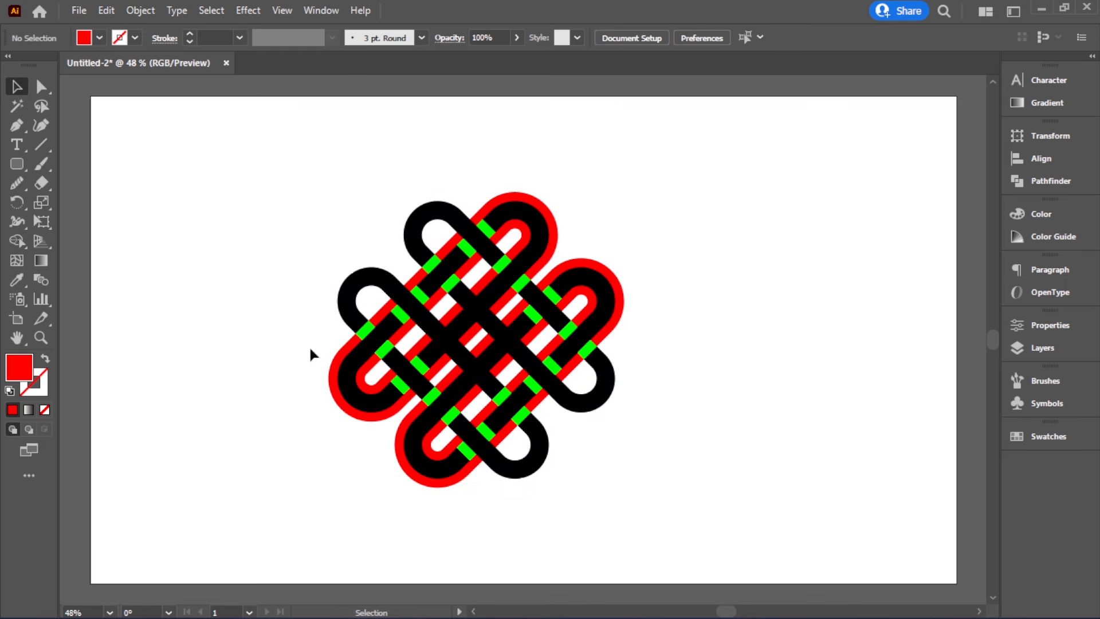
Ungroup the group containing the red offset outlines of the upward-sloping loops and clear the selection
right_click(619, 328)
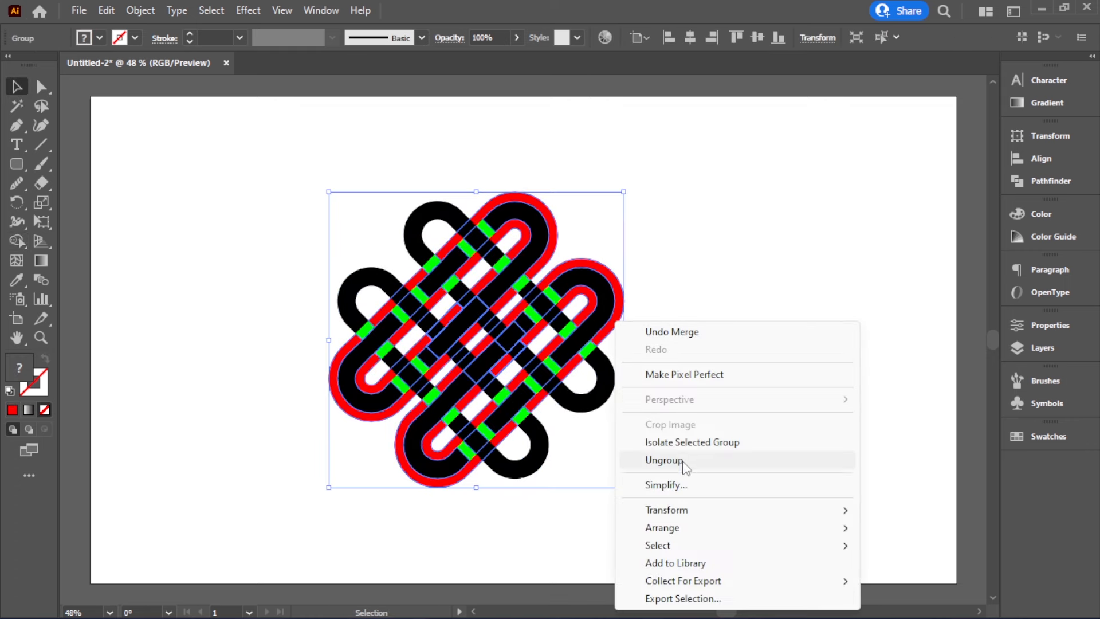
click(683, 460)
click(650, 376)
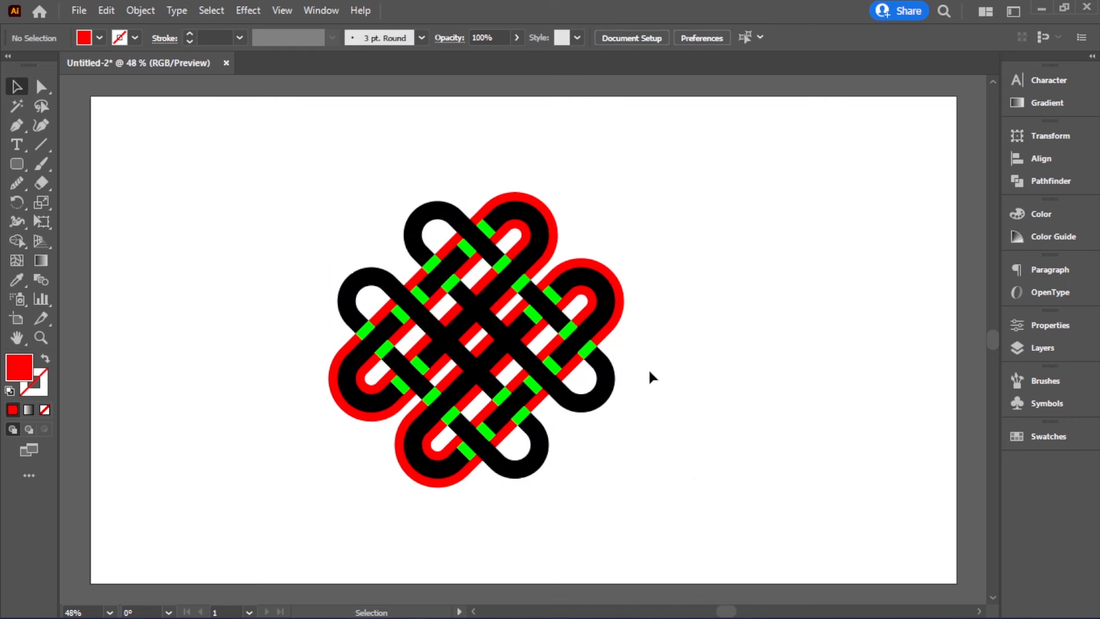
Delete both red offset outlines of the upward-sloping loops, keeping the black loops and green crossing segments
click(621, 324)
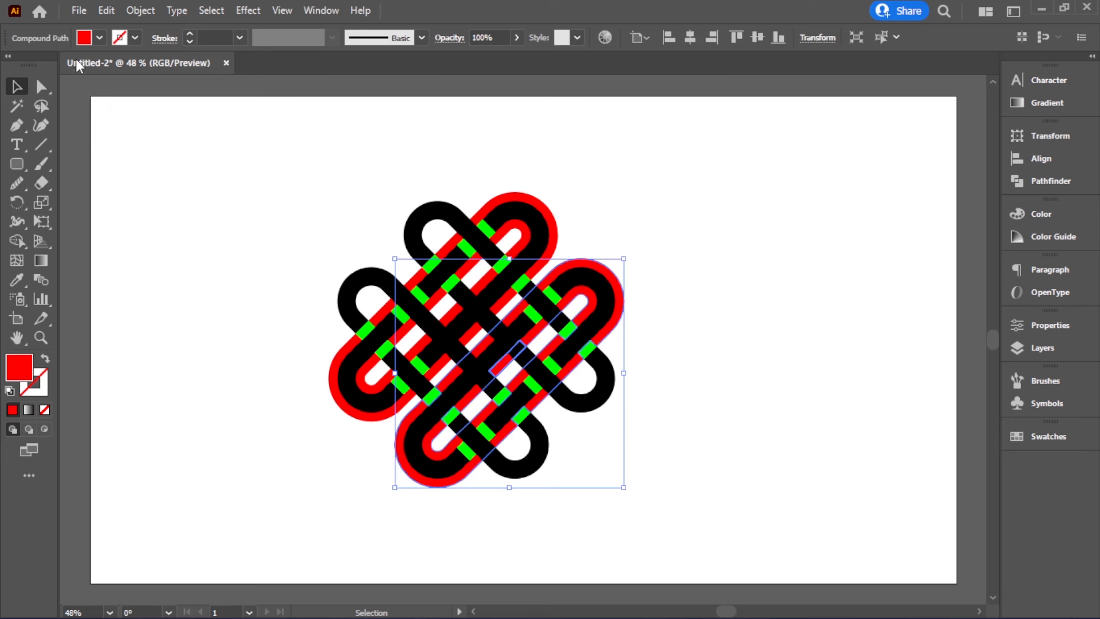
click(98, 11)
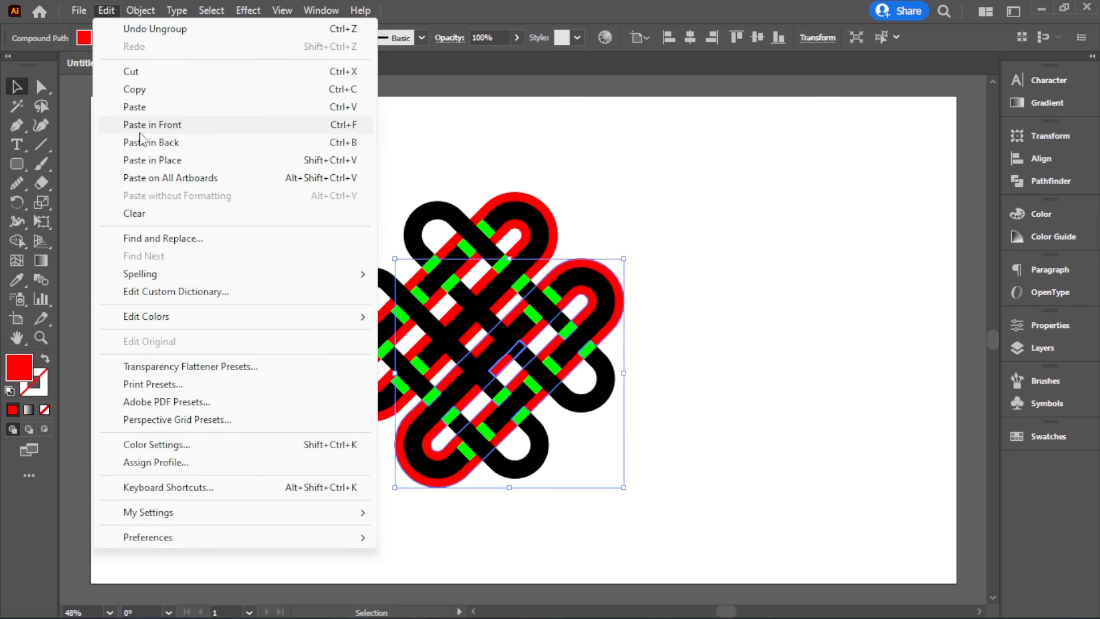
click(148, 215)
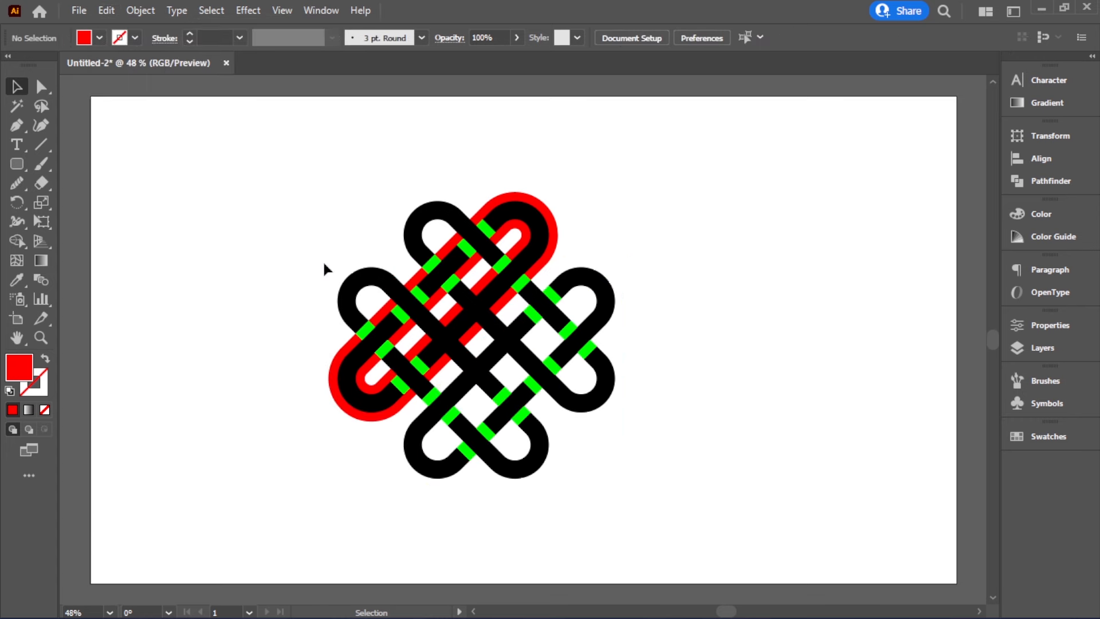
click(554, 247)
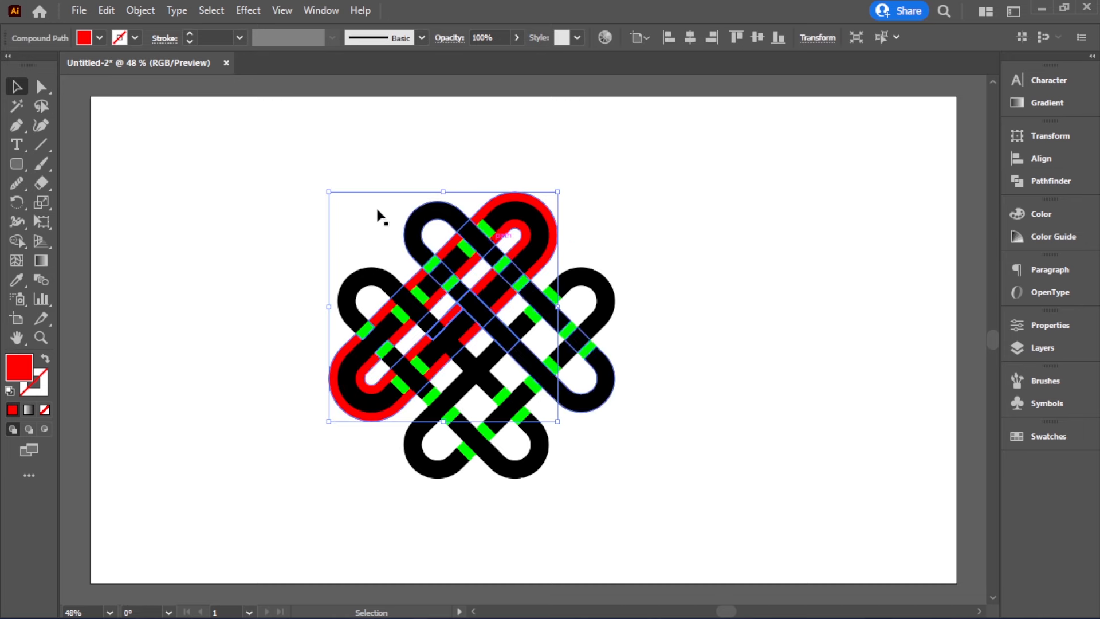
click(103, 12)
click(180, 214)
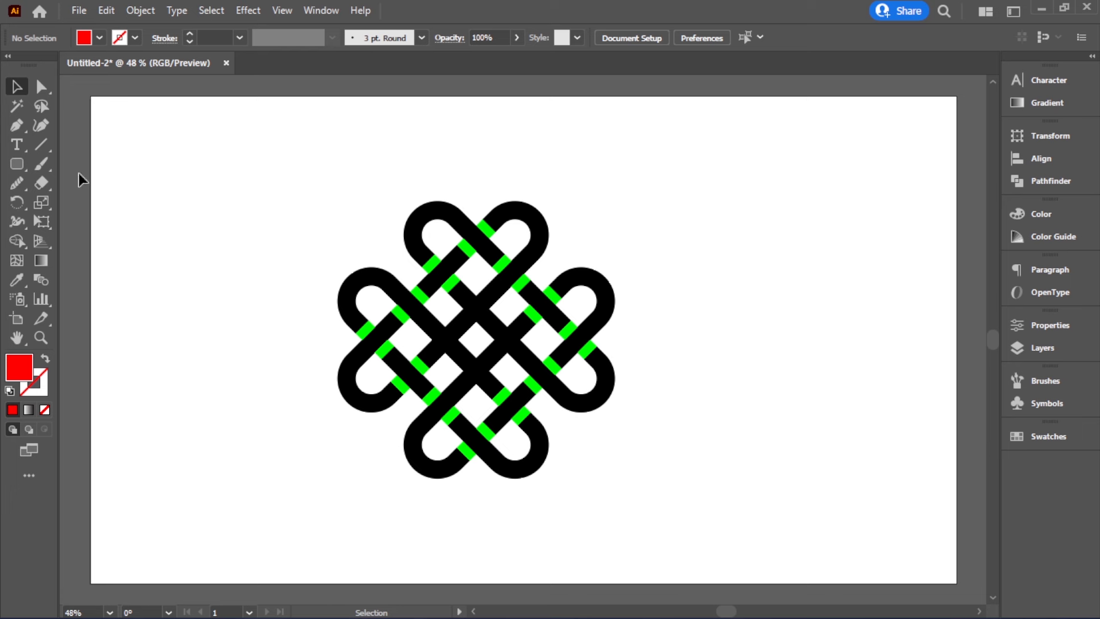
Select all green crossing segments with the Magic Wand and delete them to leave gaps in the black knot
click(18, 106)
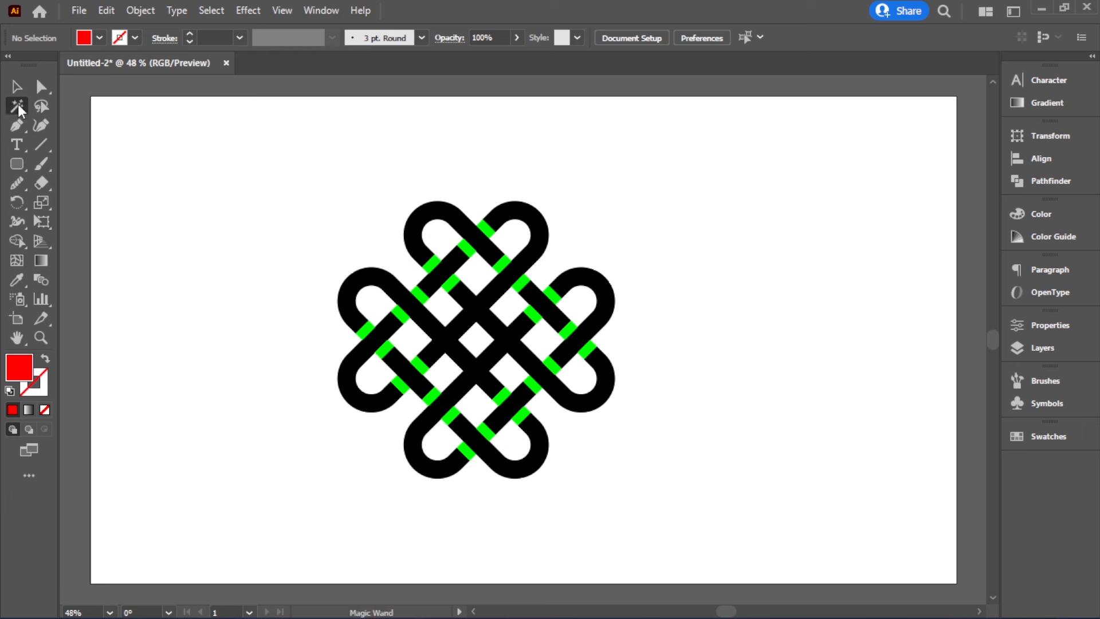
click(399, 315)
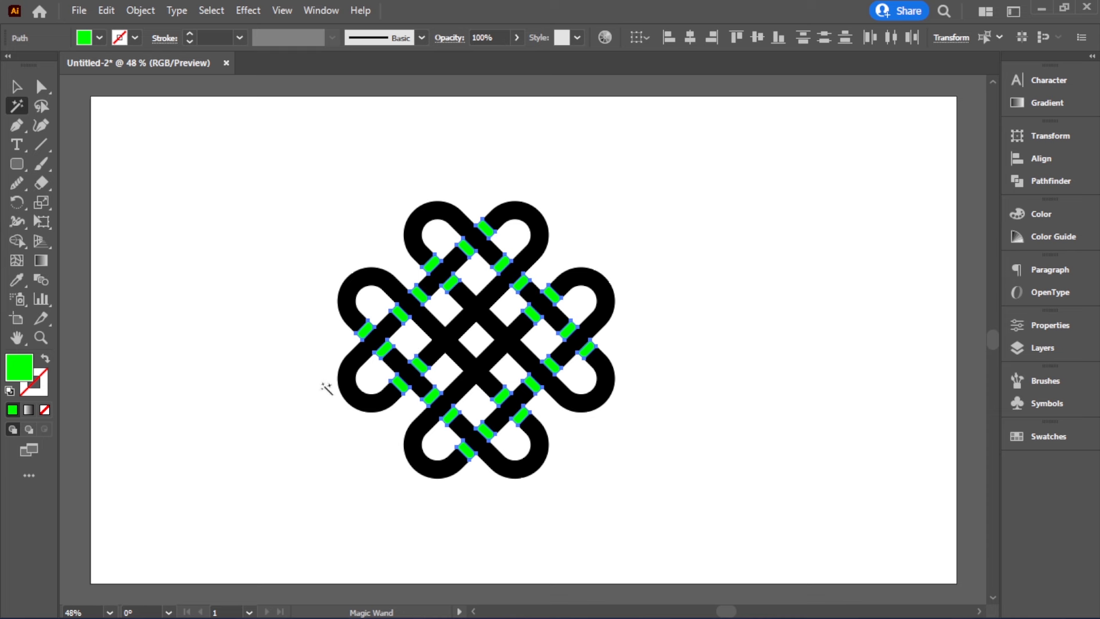
click(106, 11)
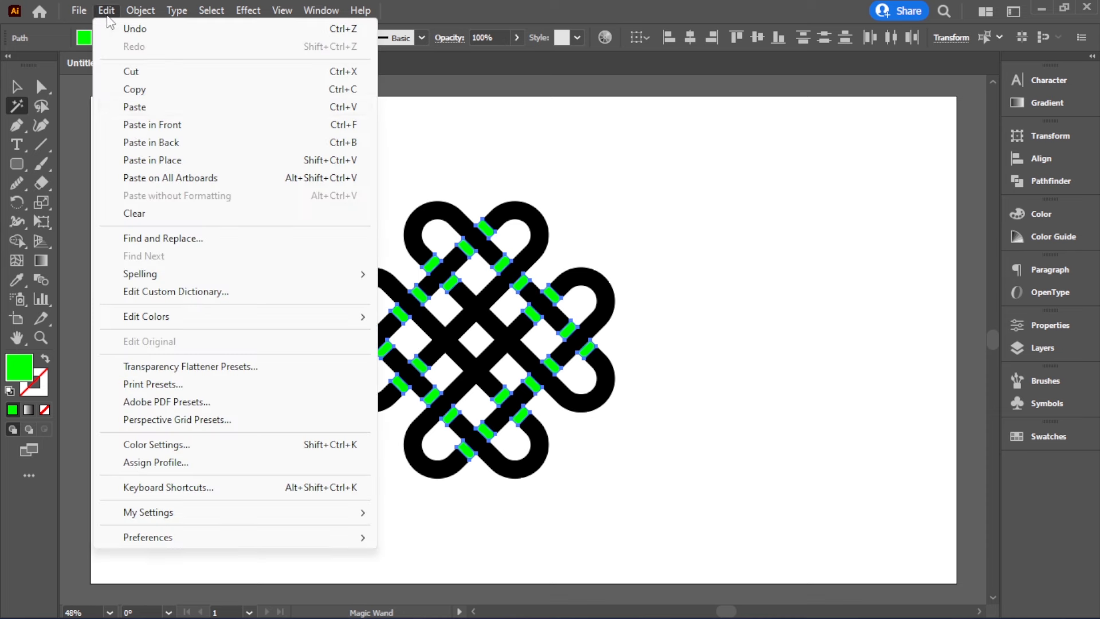
click(135, 214)
key(v)
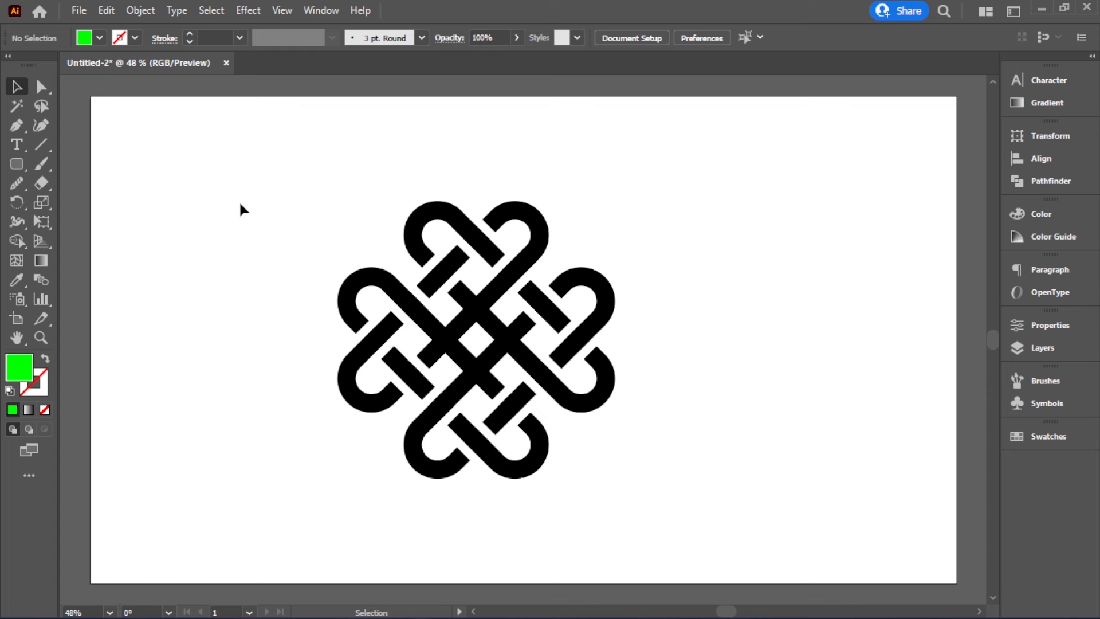
Merge all the black pieces of the knot with Pathfinder Unite and clear the selection
drag(297, 215, 747, 505)
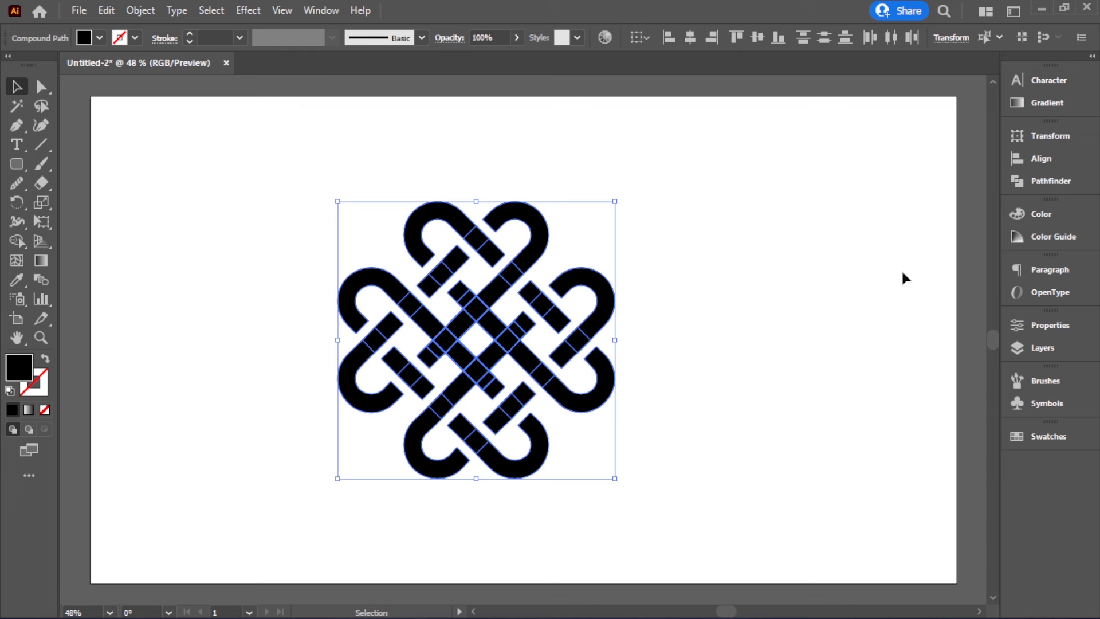
click(1048, 181)
click(829, 174)
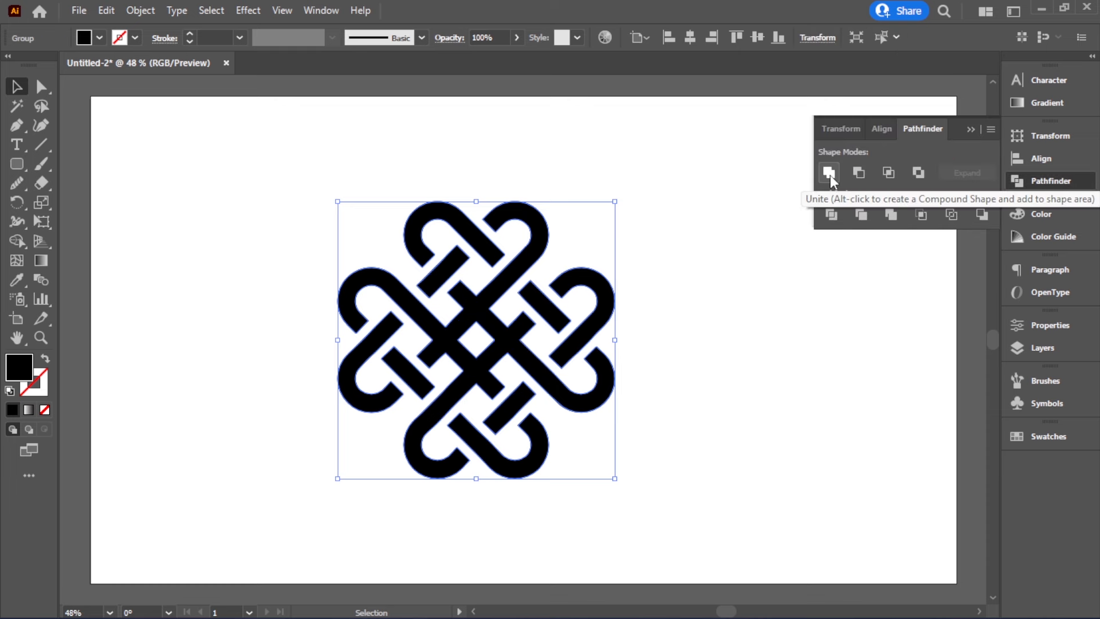
click(970, 130)
click(834, 277)
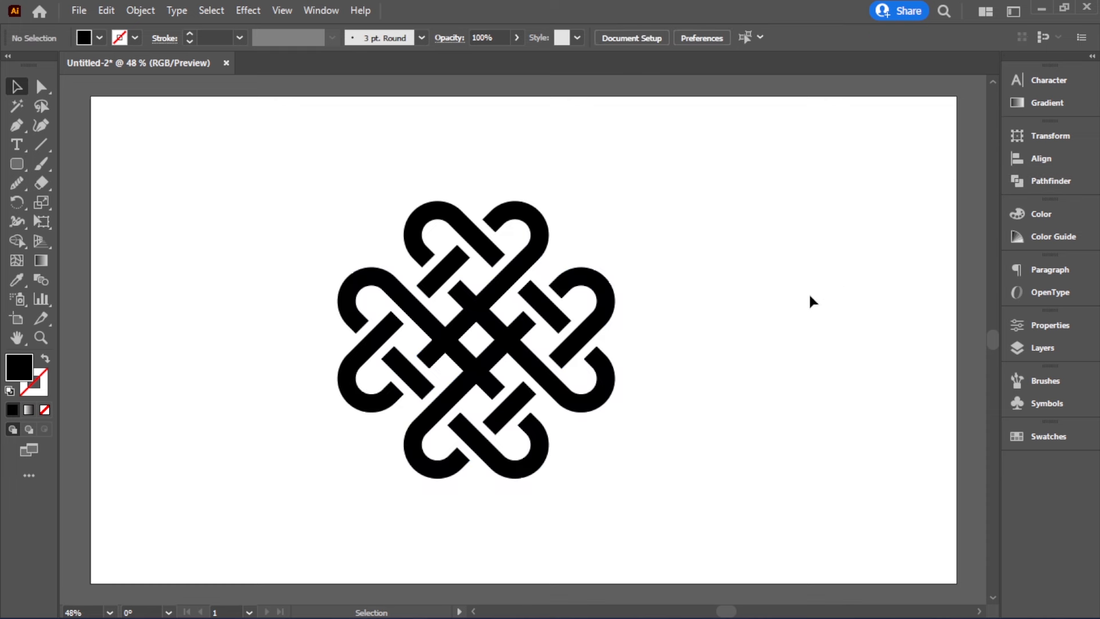
Center the united knot horizontally on the artboard and deselect it
click(604, 322)
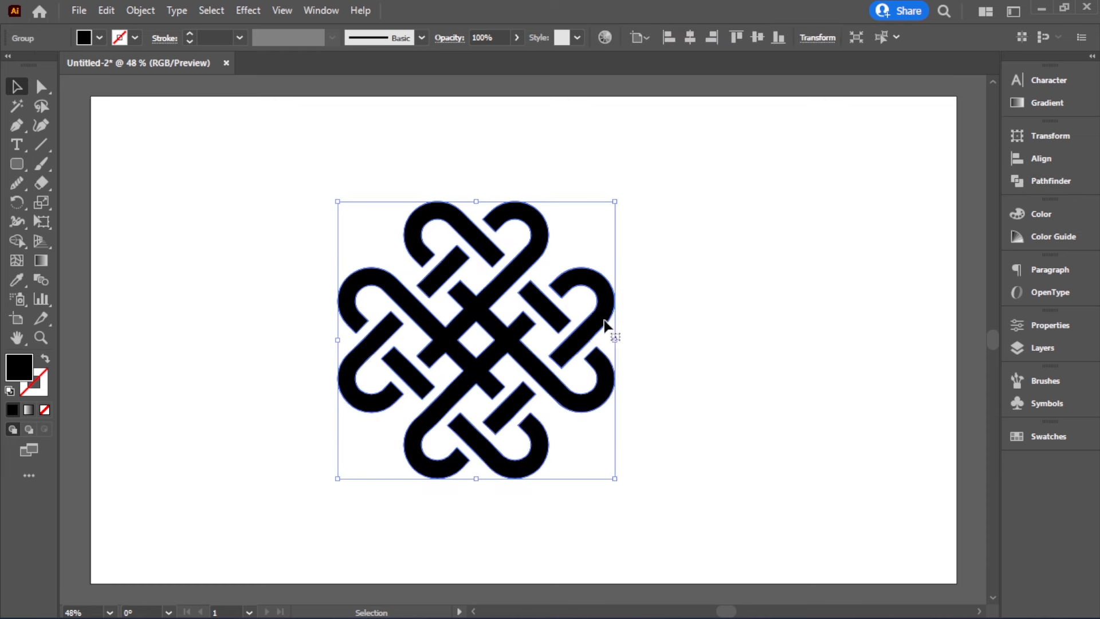
click(690, 39)
click(756, 181)
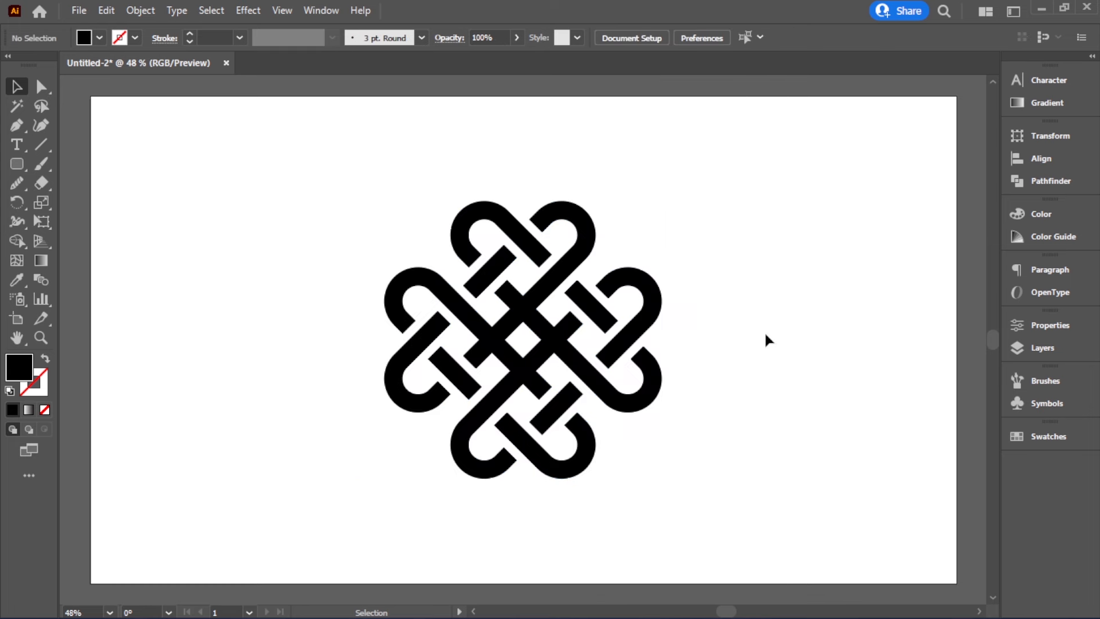
Copy the centered knot logo to the clipboard and clear the selection
click(644, 314)
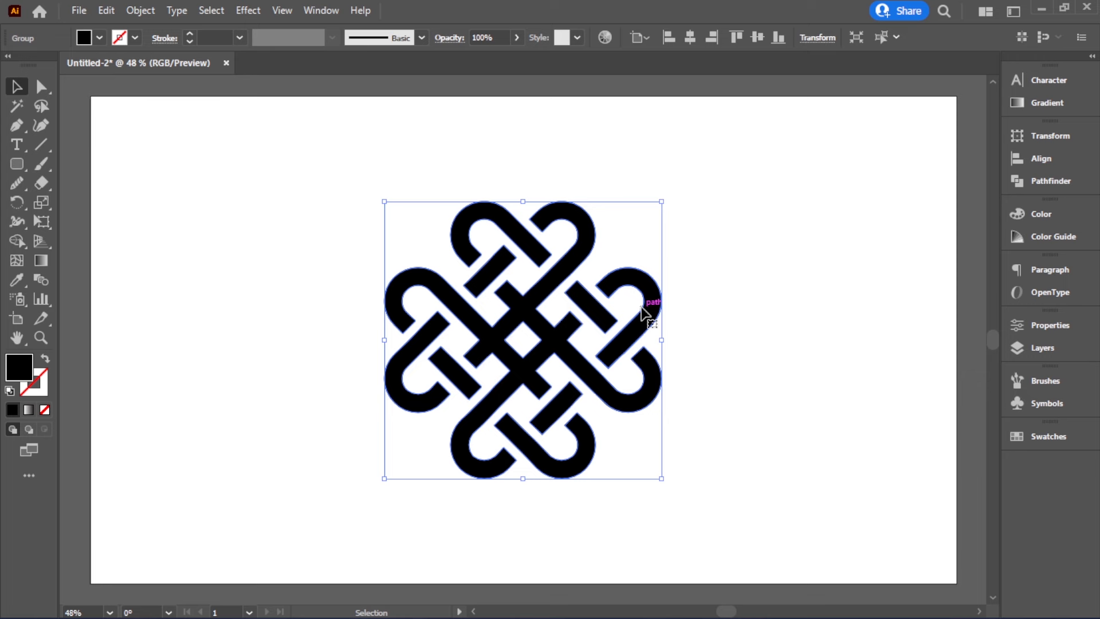
click(105, 10)
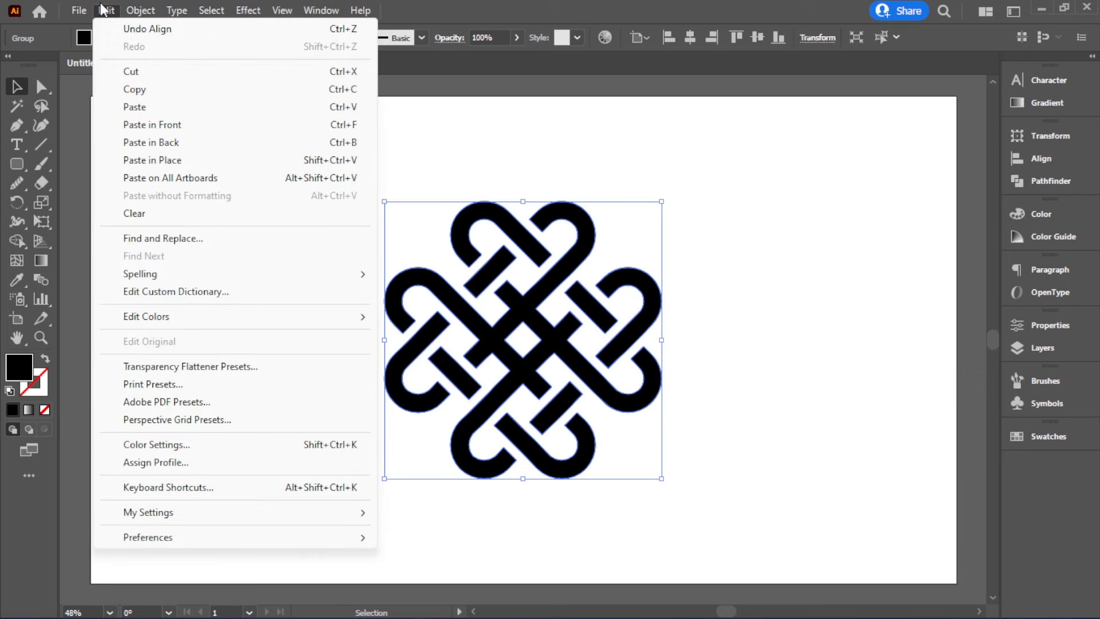
click(143, 92)
click(772, 307)
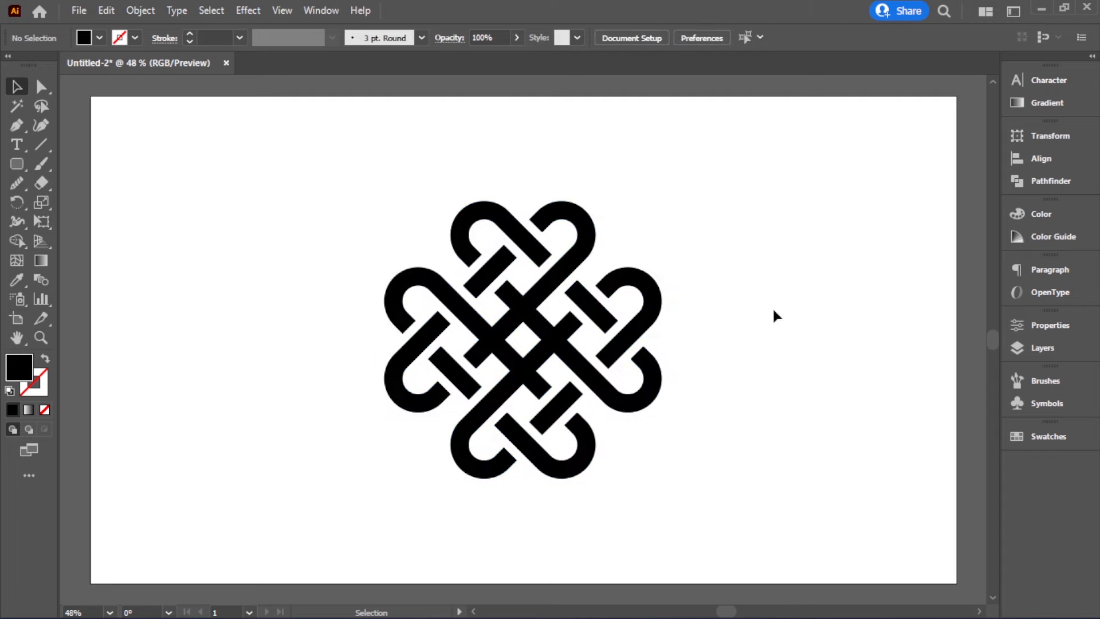
Switch to Photoshop's Logo_mockup (2).psd and open the contents of the "Your logo here (Double click)" smart object
key(alt+Tab)
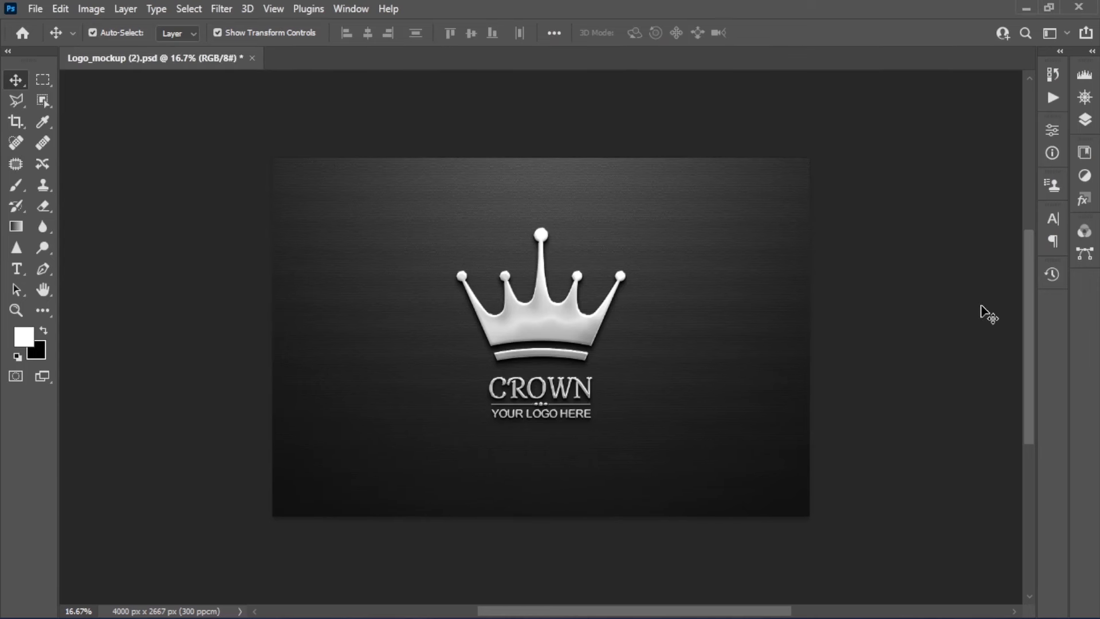
click(1085, 120)
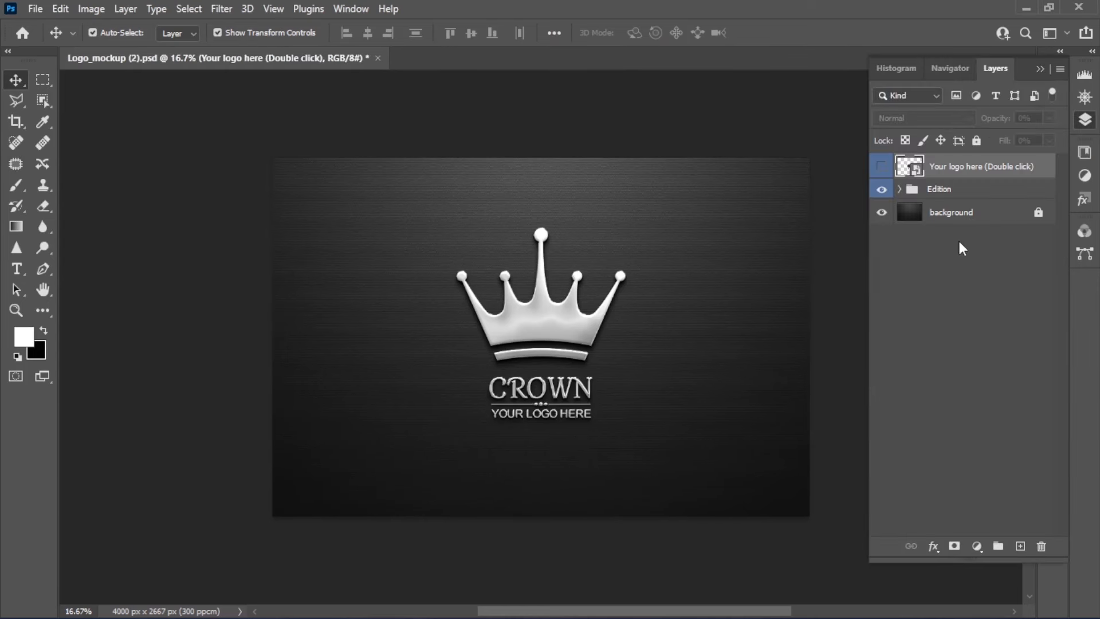
double_click(901, 170)
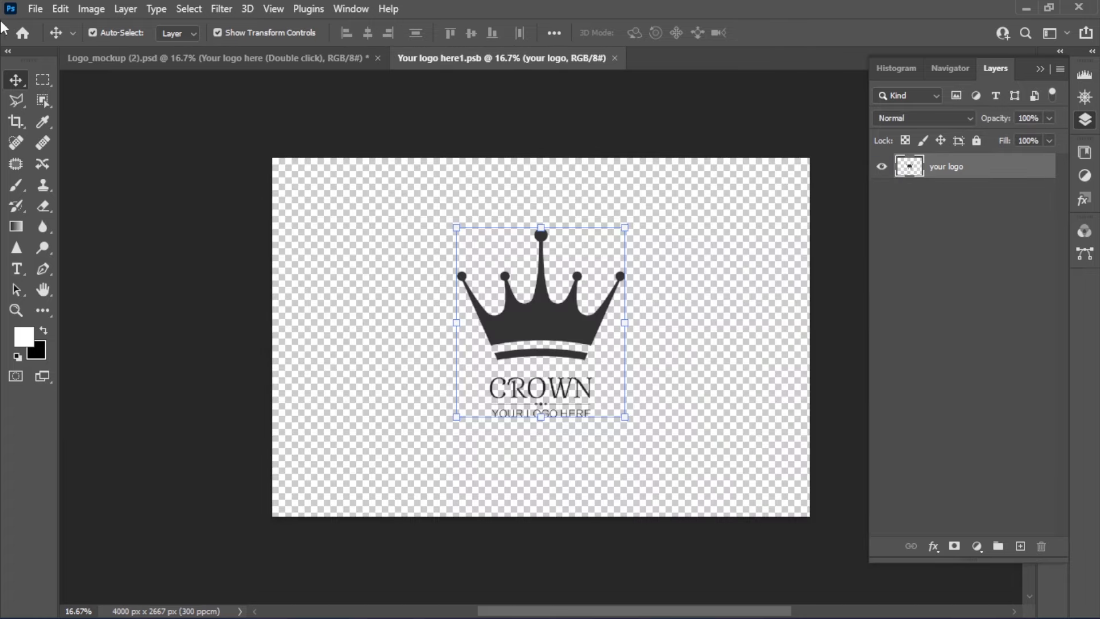
Paste the knot logo as pixels and scale it down proportionally around its center to about 1348 px square
click(60, 9)
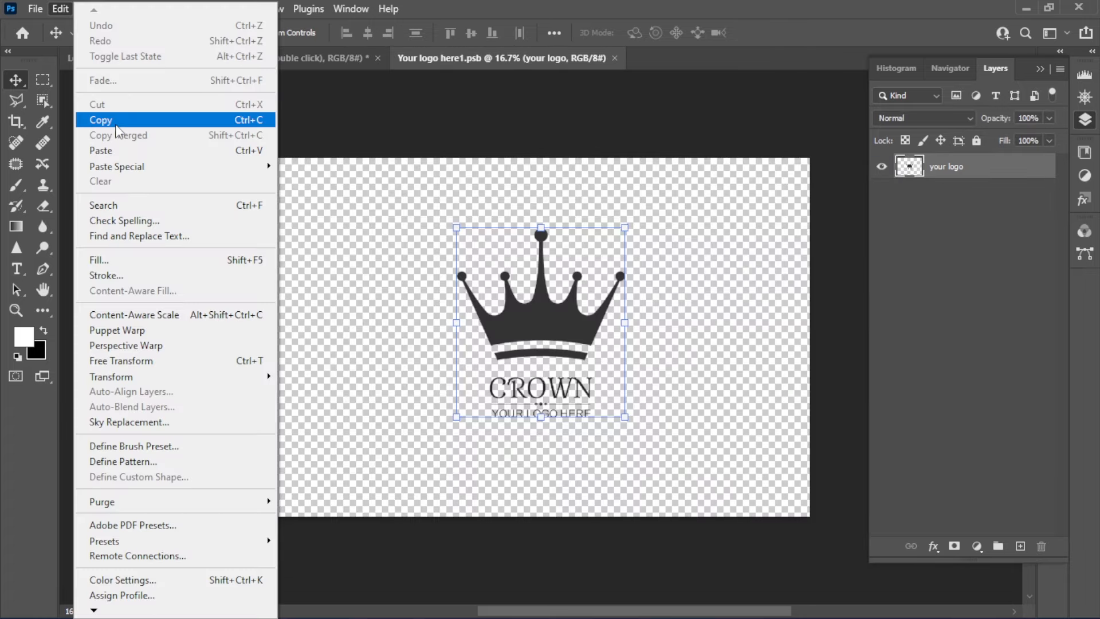
click(118, 150)
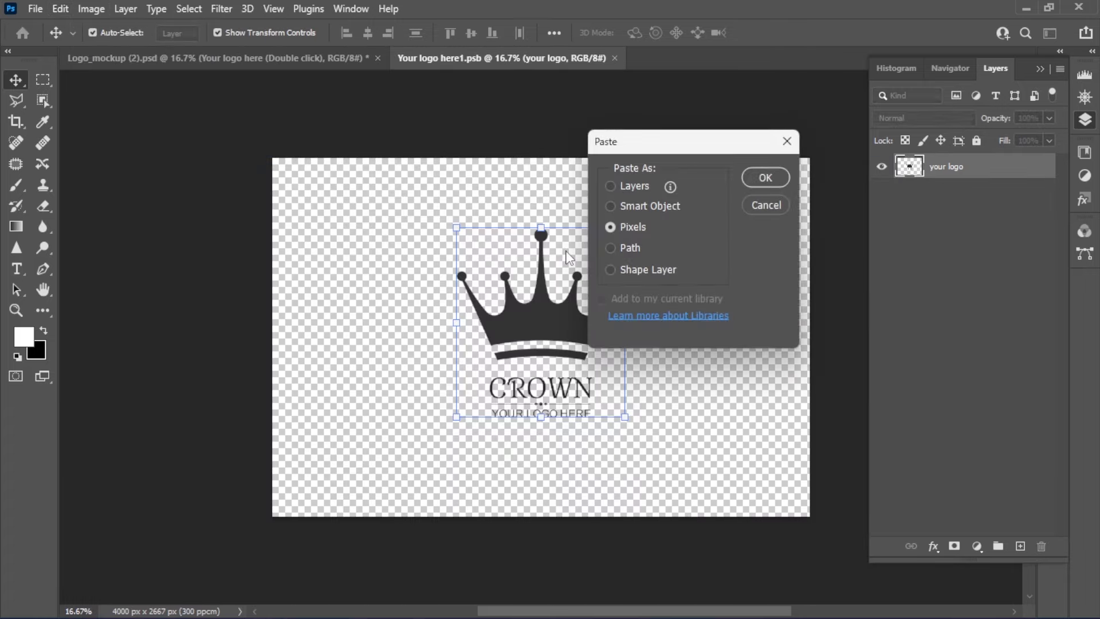
click(766, 178)
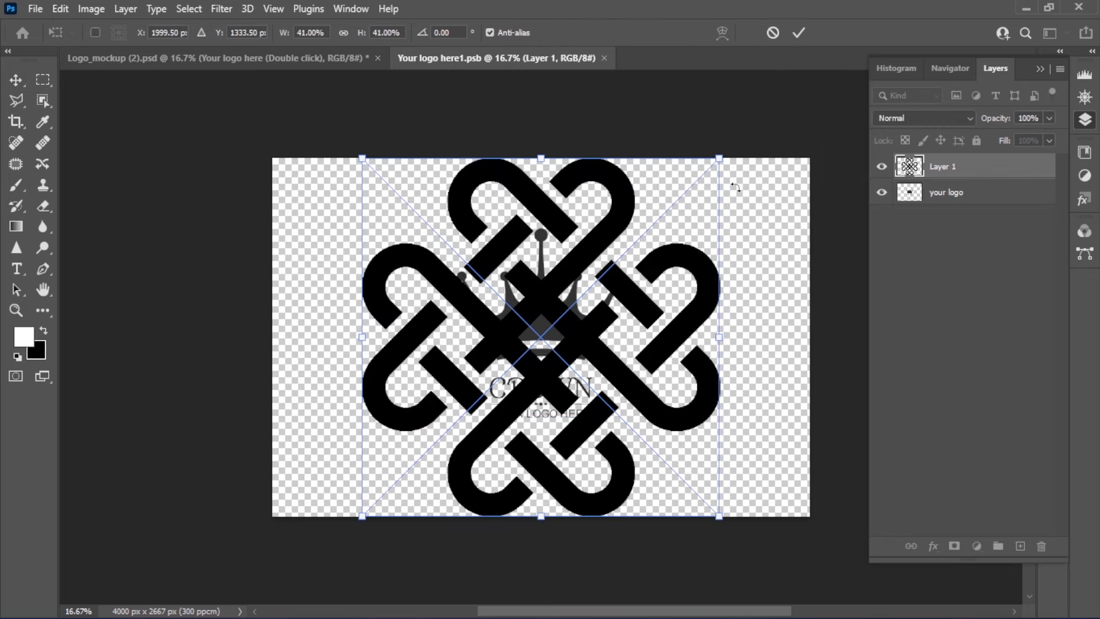
drag(719, 159, 642, 256)
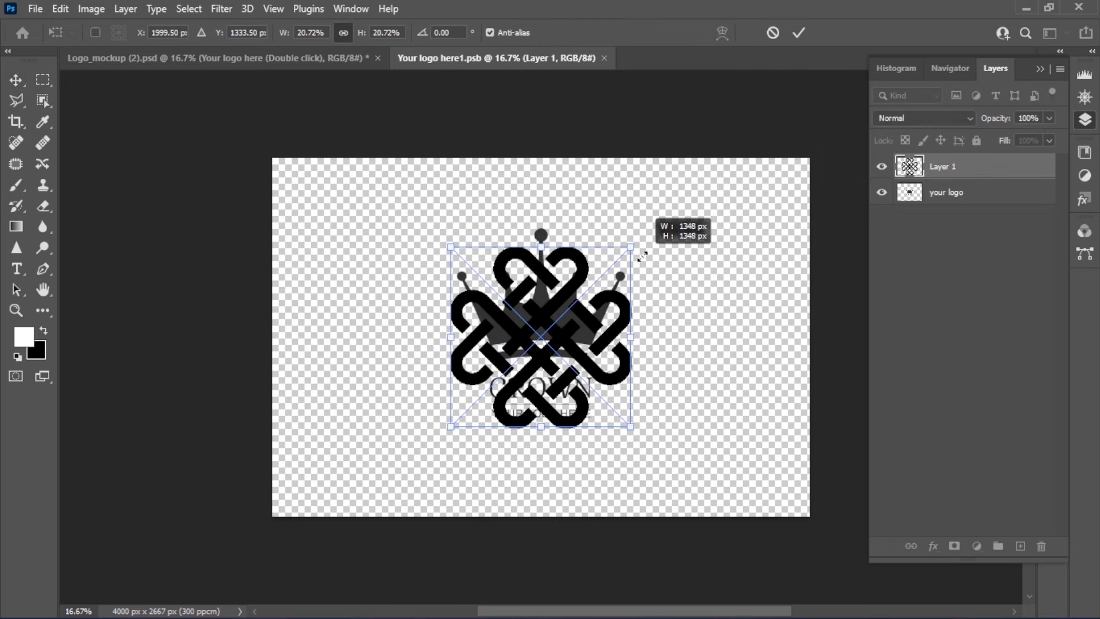
click(799, 32)
Hide the "your logo" crown layer, then close Your logo here1.psb with its changes saved and collapse the layer list
click(881, 192)
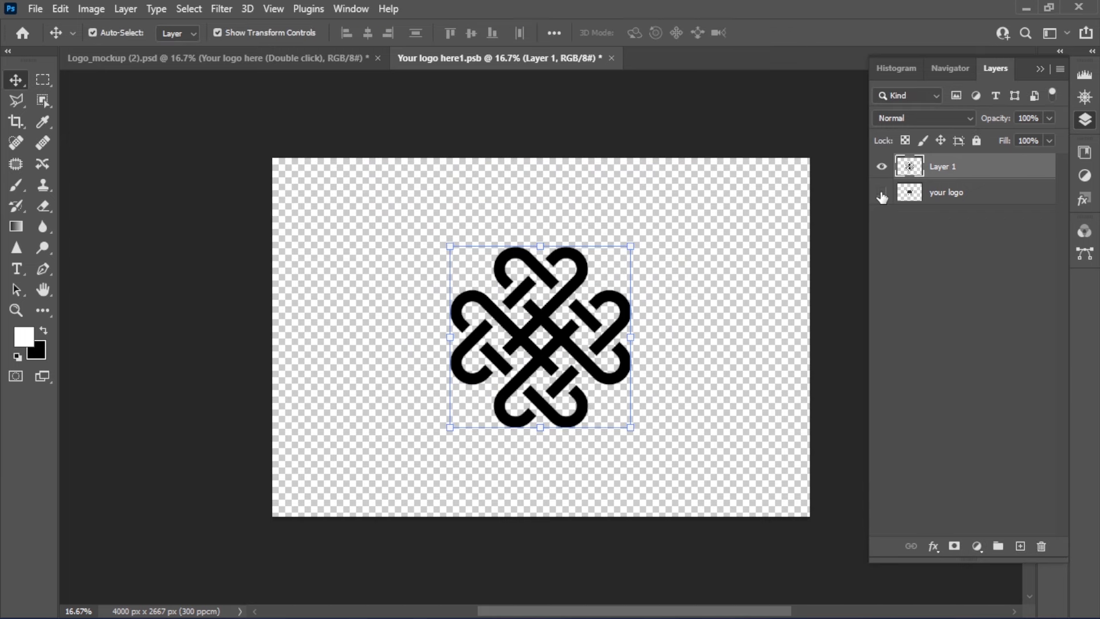
click(611, 58)
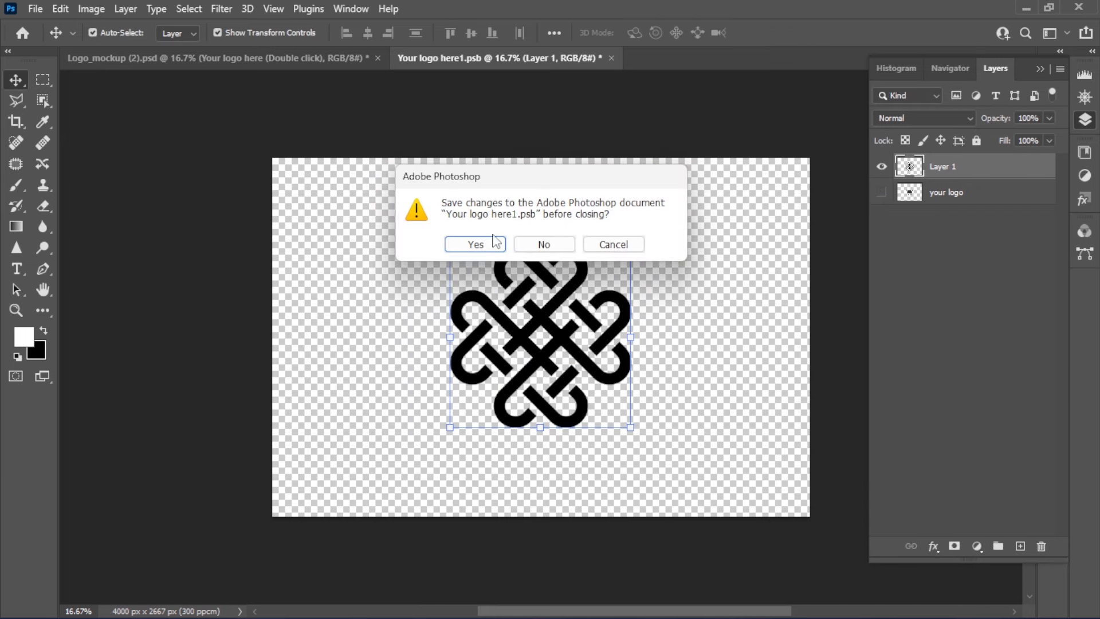
click(487, 243)
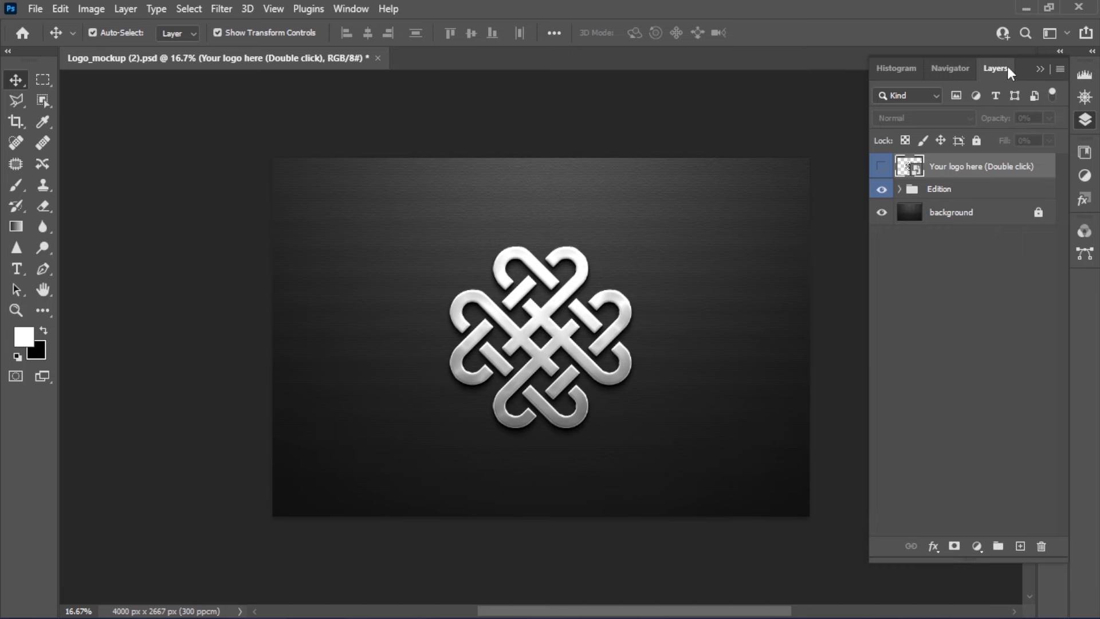
click(1040, 68)
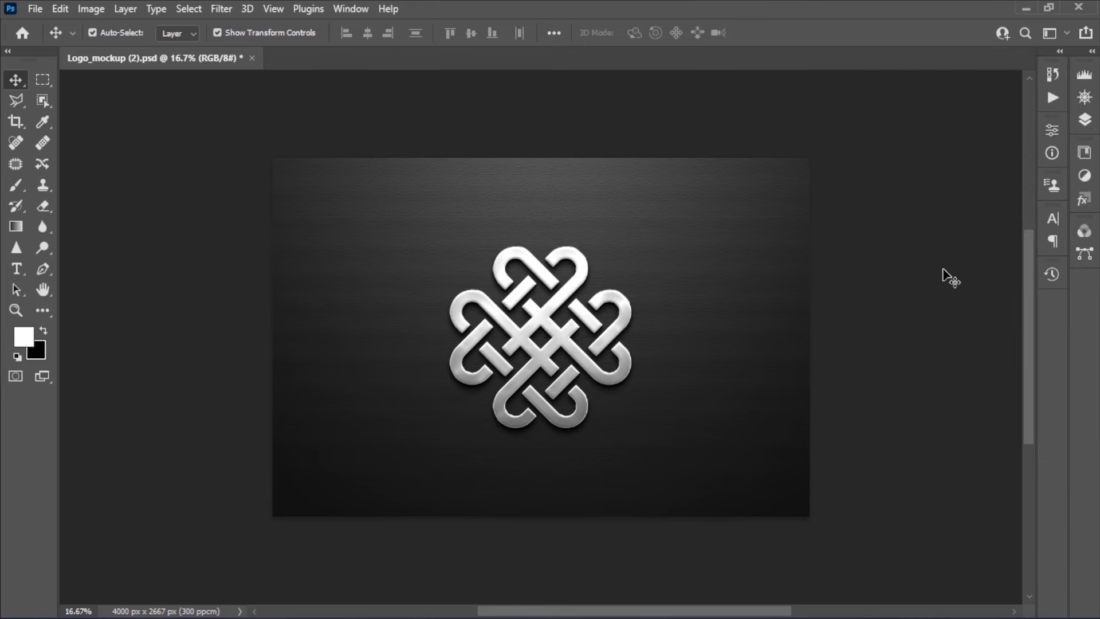